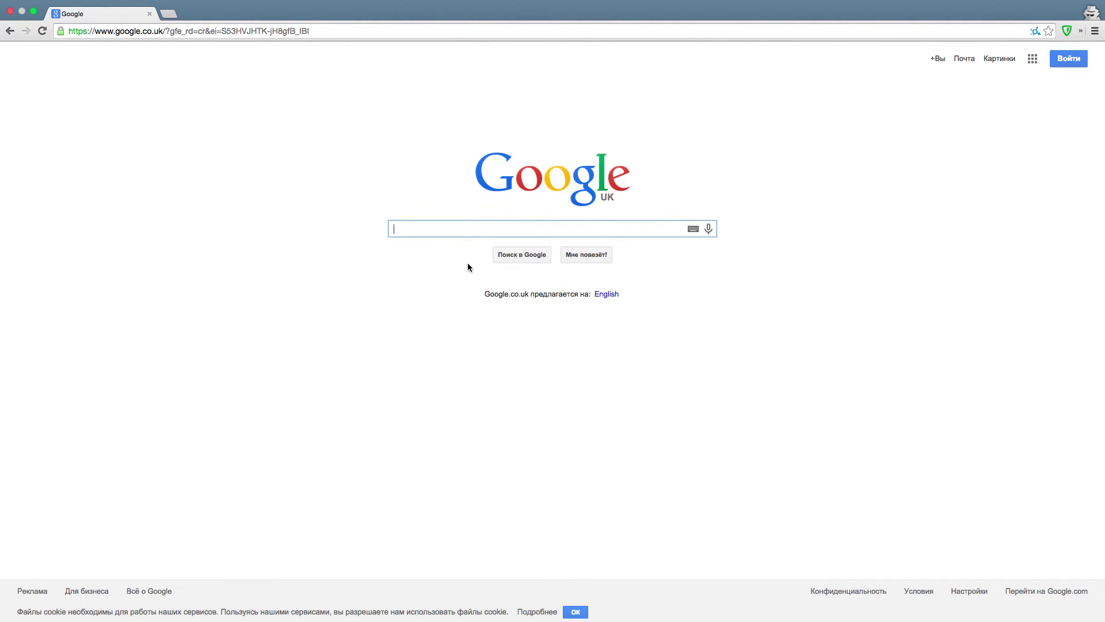
Step: Search Google for 'unetbootin' and open the UNetbootin Homepage and Downloads result
text(Unet)
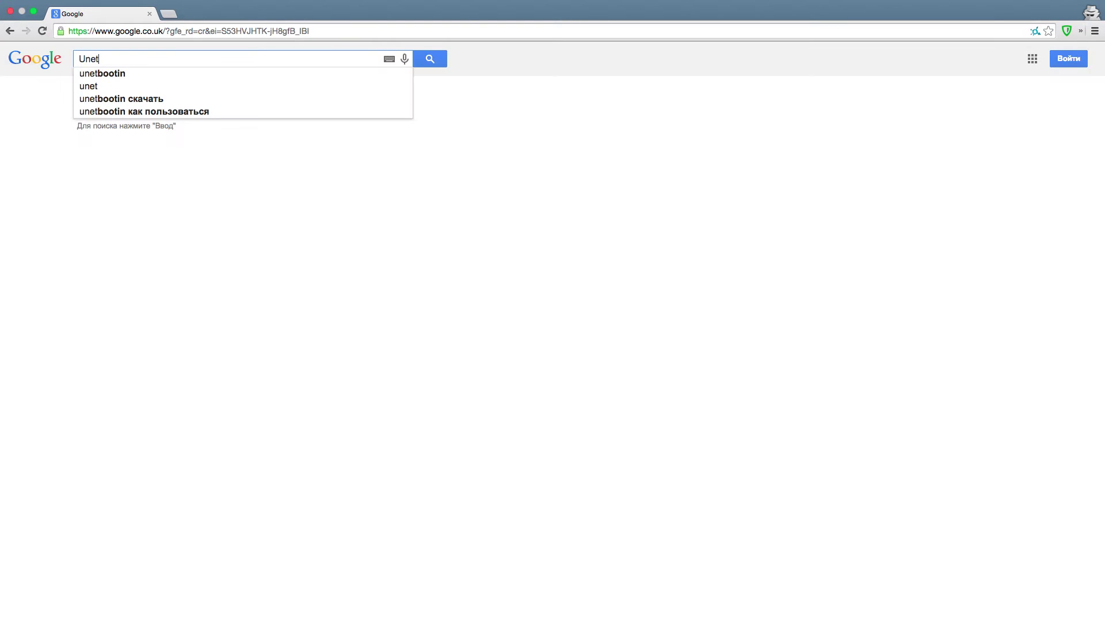
key(Down)
key(Return)
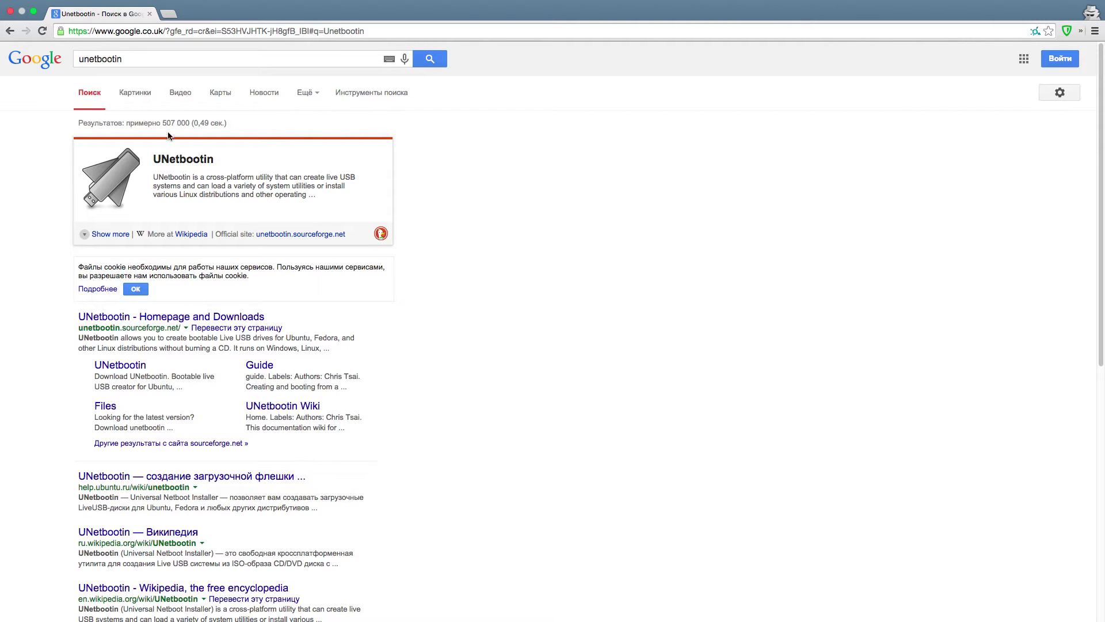
click(159, 314)
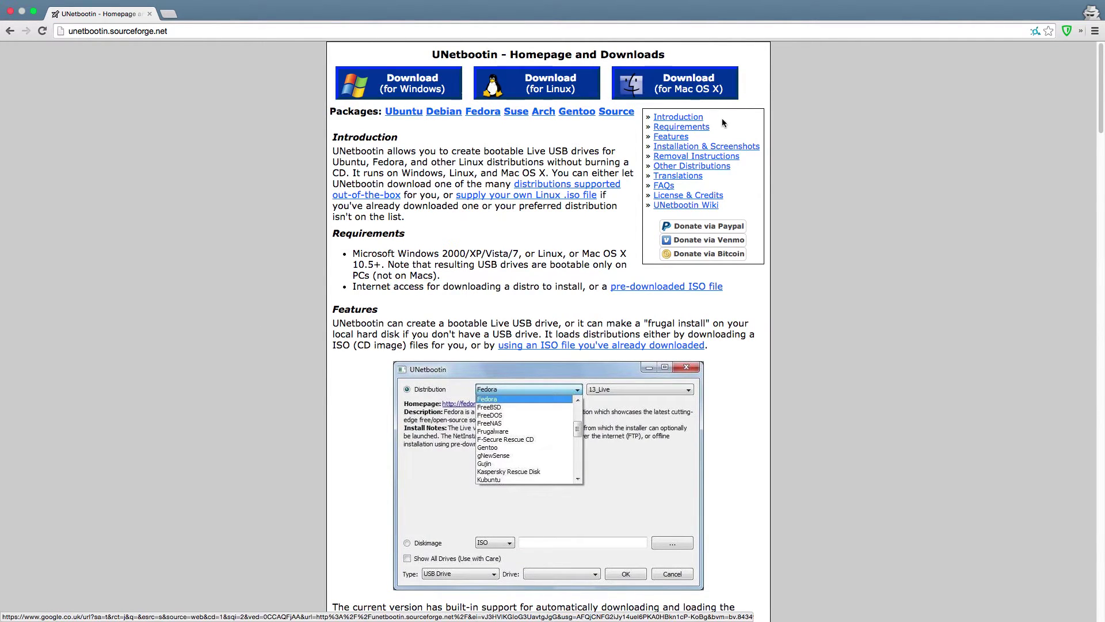
Step: Download unetbootin-mac-608.zip for Mac OS X through SourceForge's direct link
click(688, 86)
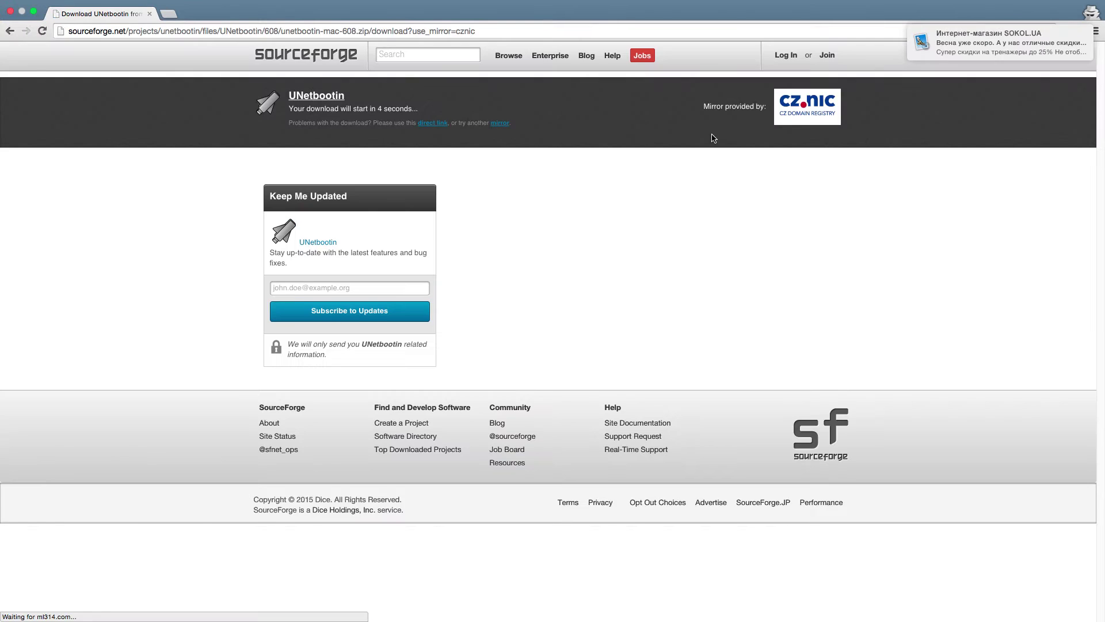
click(438, 123)
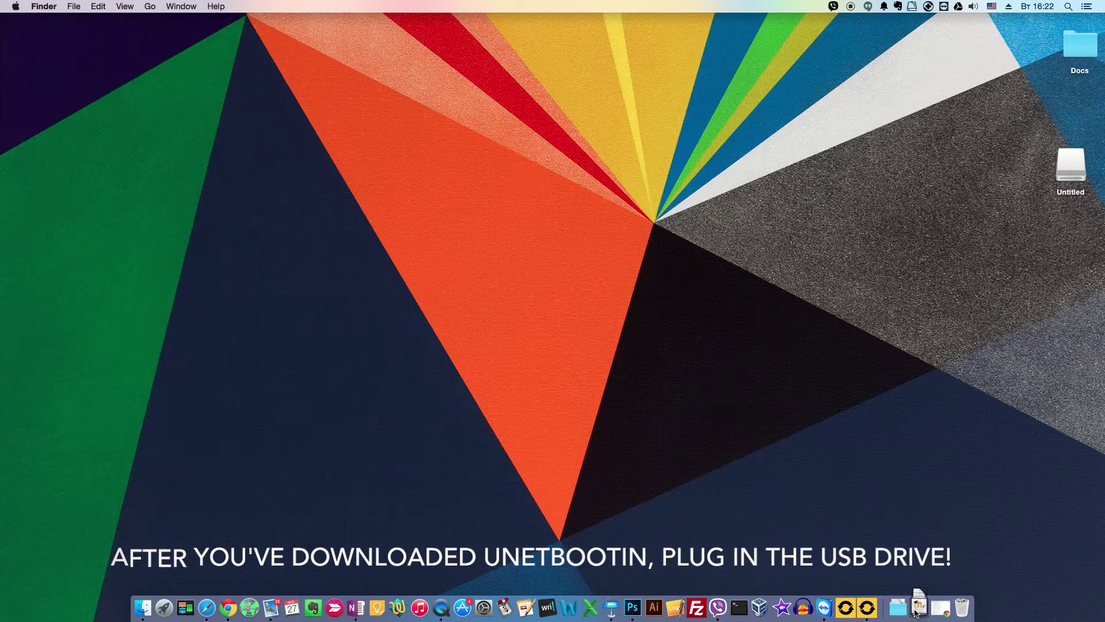
click(919, 608)
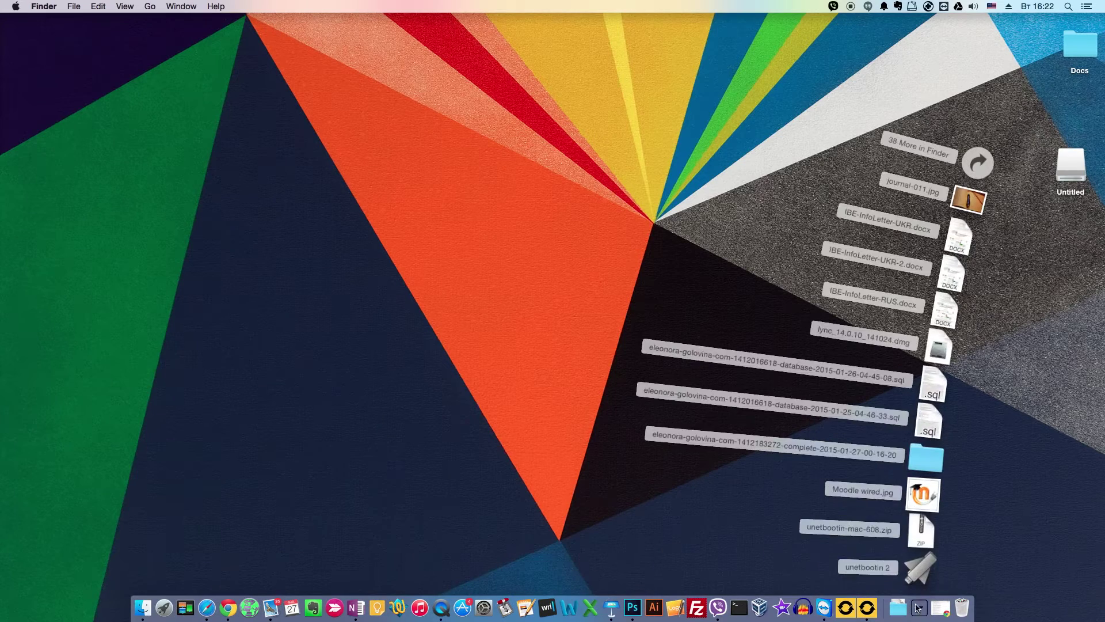
click(922, 570)
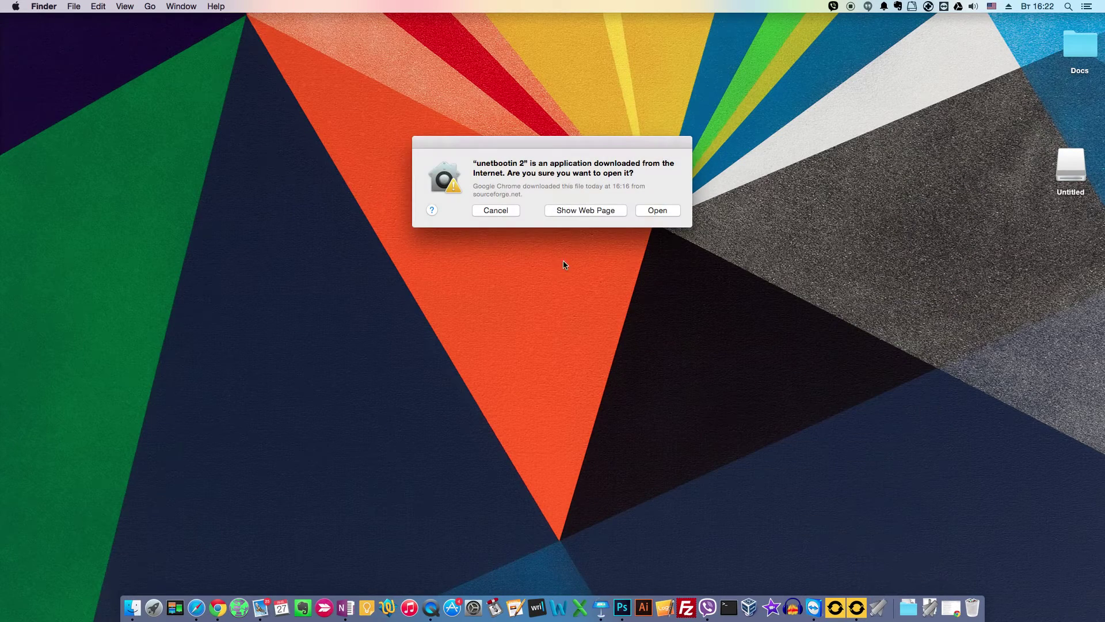
click(655, 211)
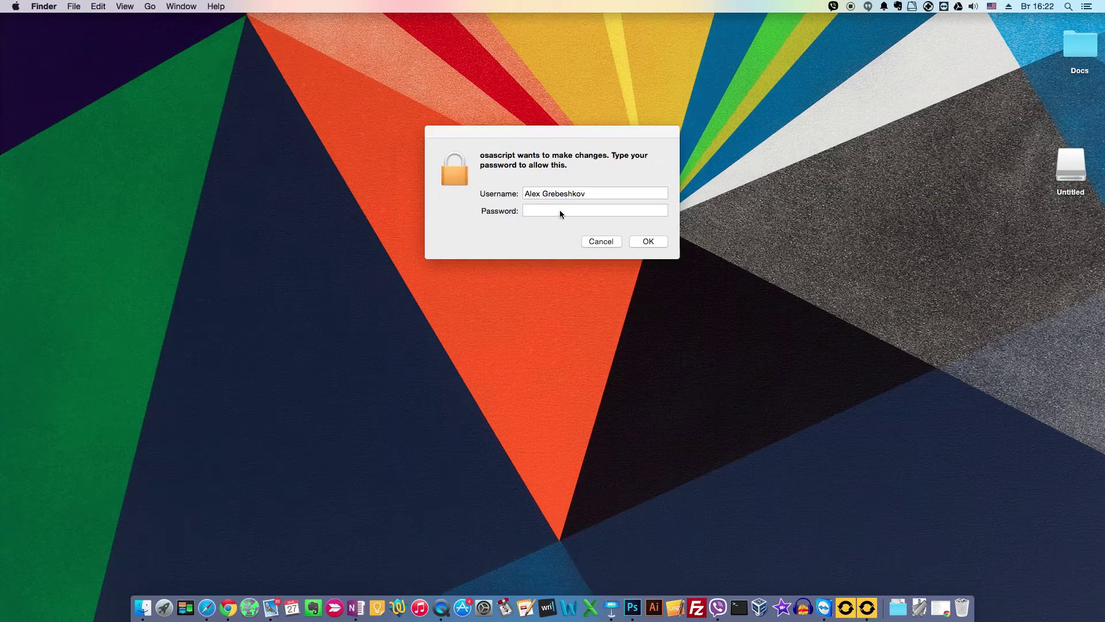
click(560, 209)
text(•)
key(Return)
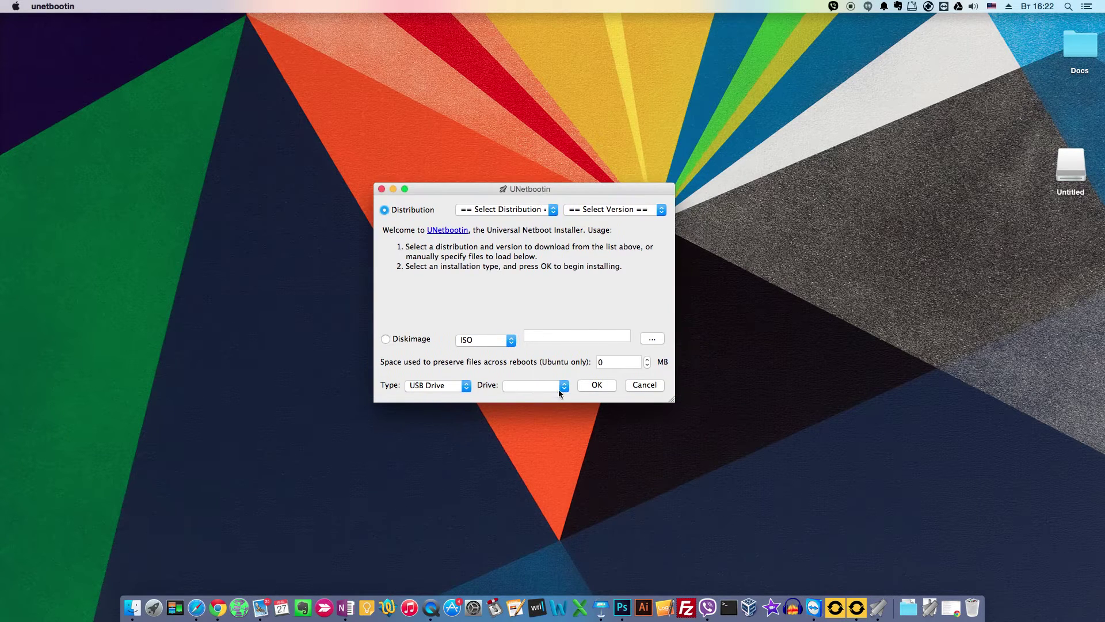
click(444, 389)
click(431, 385)
click(540, 385)
click(563, 387)
Step: Cancel UNetbootin and launch Disk Utility through a Spotlight search for 'disk'
click(644, 385)
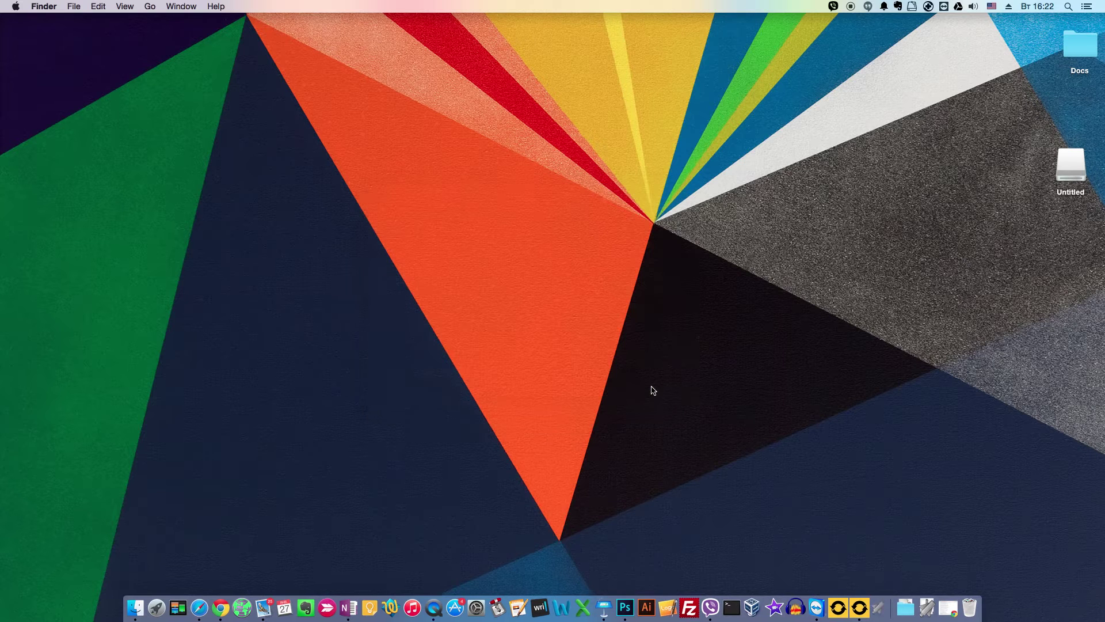
key(super+space)
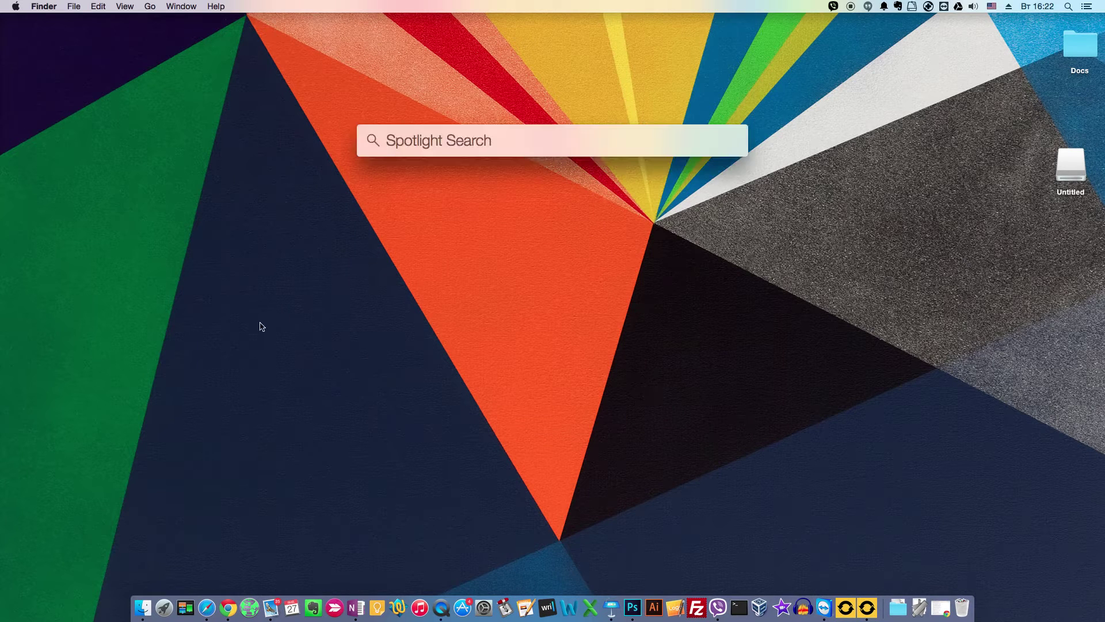
text(disk)
key(Return)
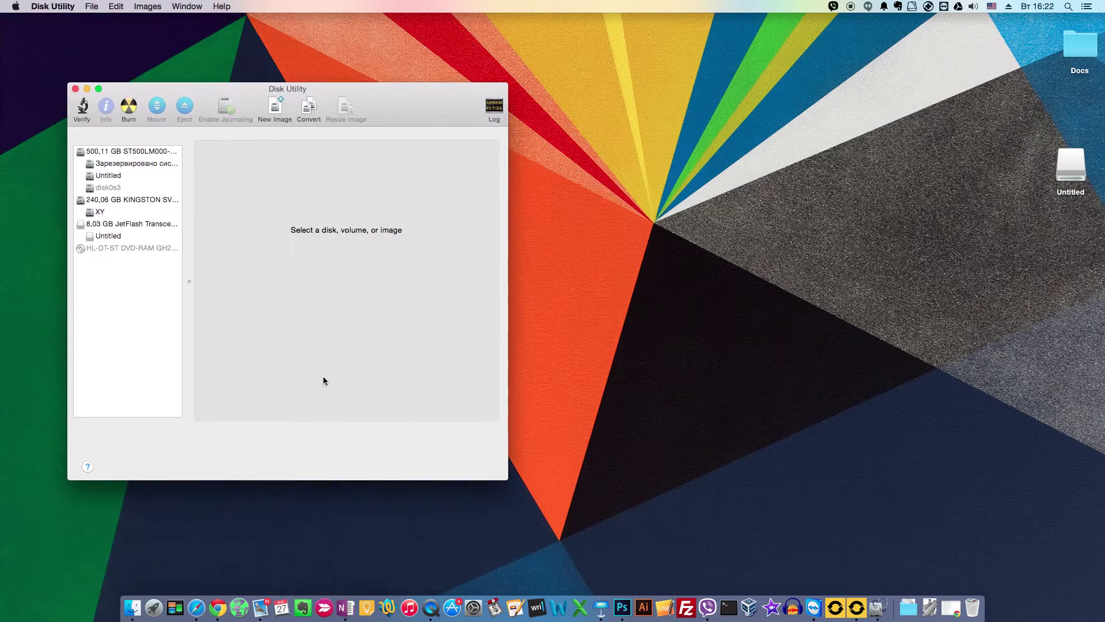
Step: Browse Launchpad's Other folder of utilities, then return to Disk Utility
click(154, 607)
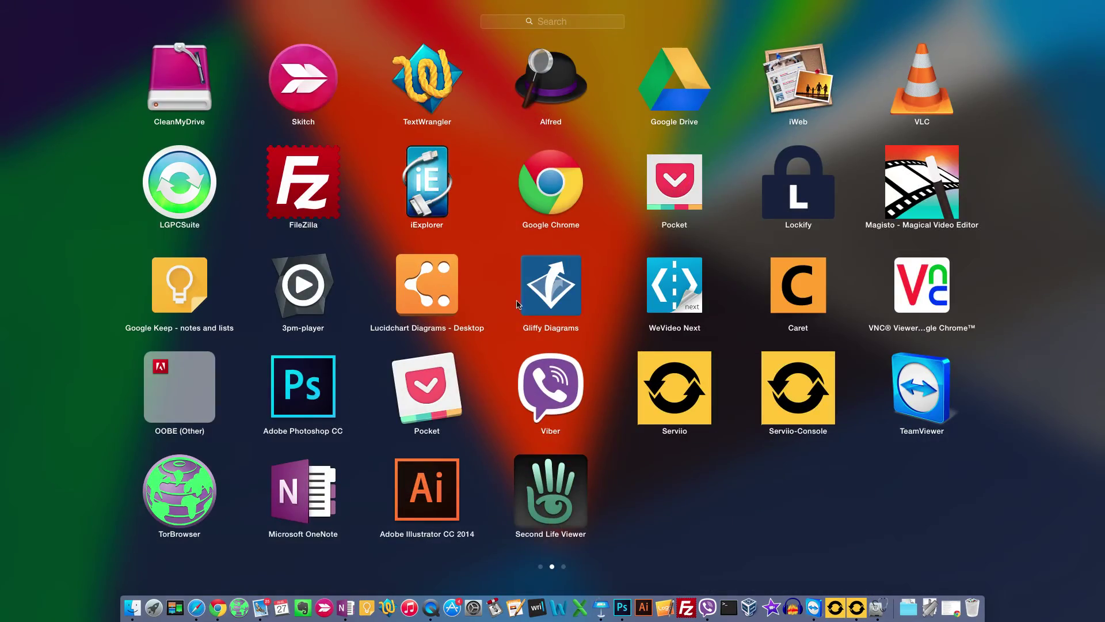
scroll(520, 305, left, 3)
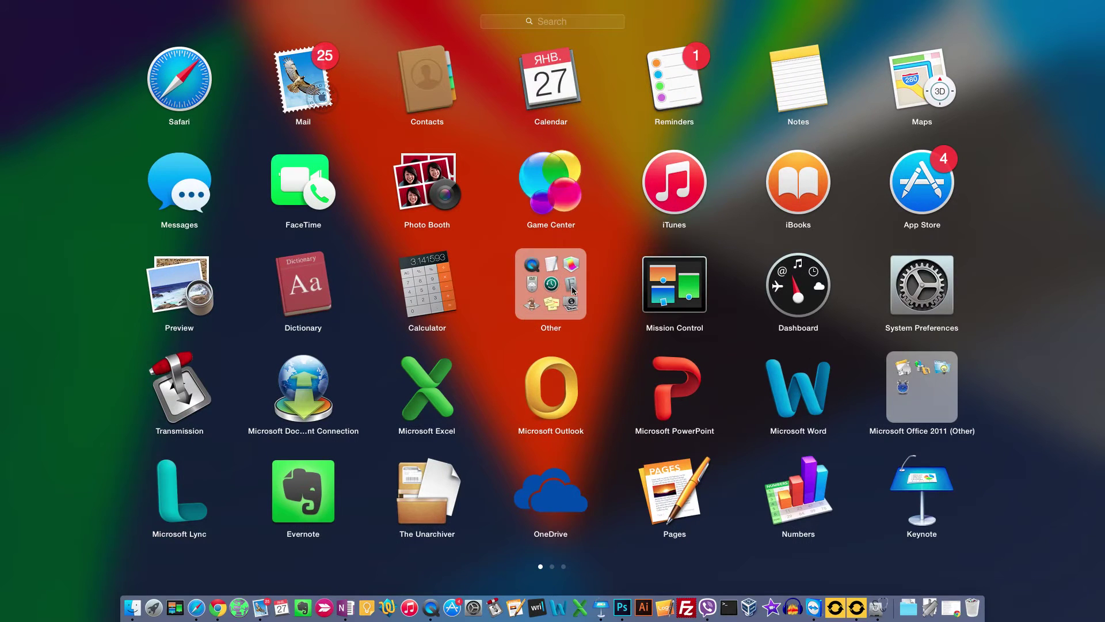
click(554, 282)
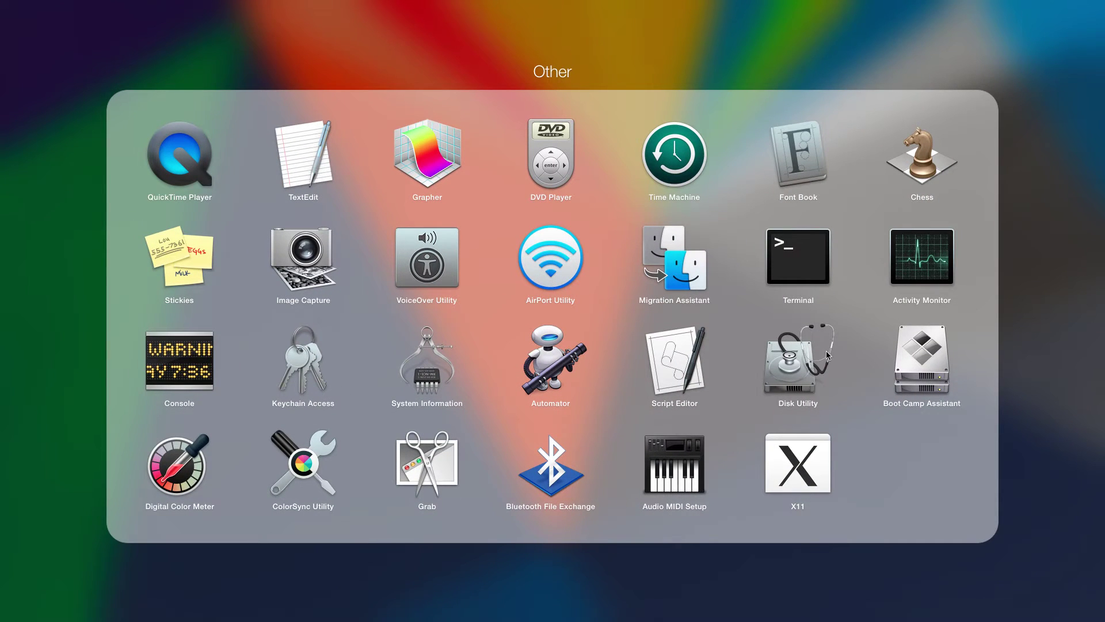
click(20, 538)
click(20, 538)
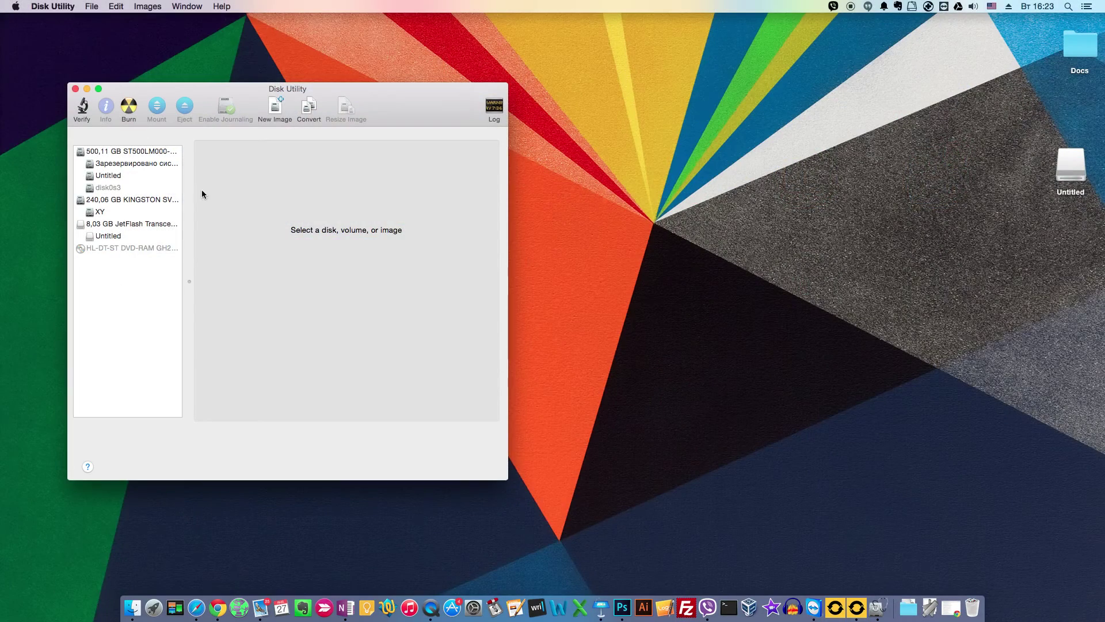
Step: Select the JetFlash drive's Untitled volume and set its erase format to MS-DOS (FAT), named LINUX
drag(506, 479, 833, 545)
click(96, 226)
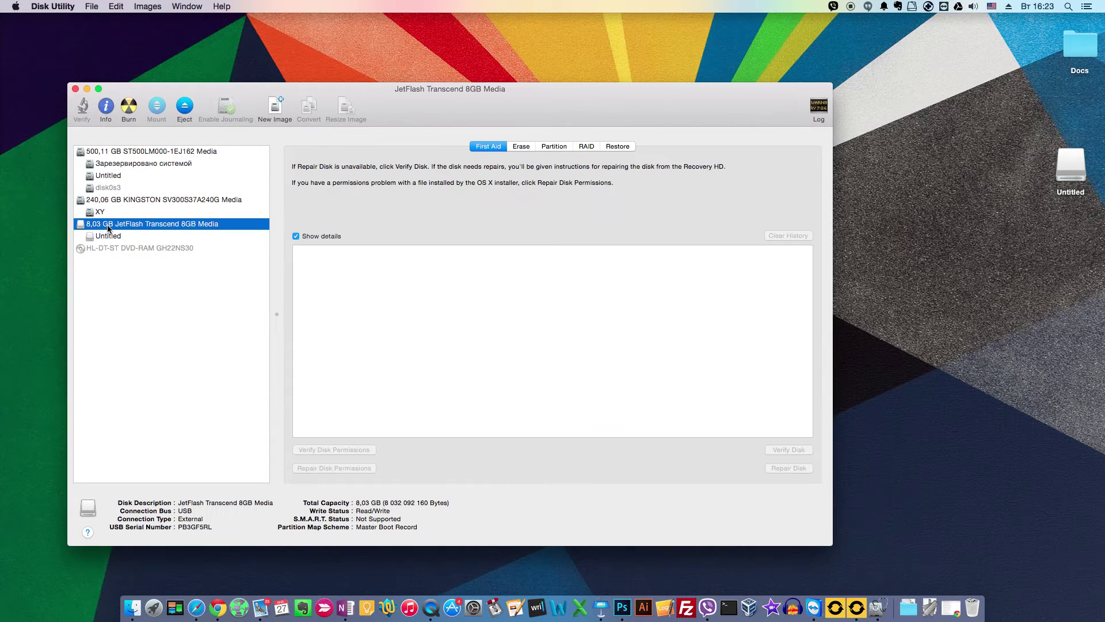
click(109, 237)
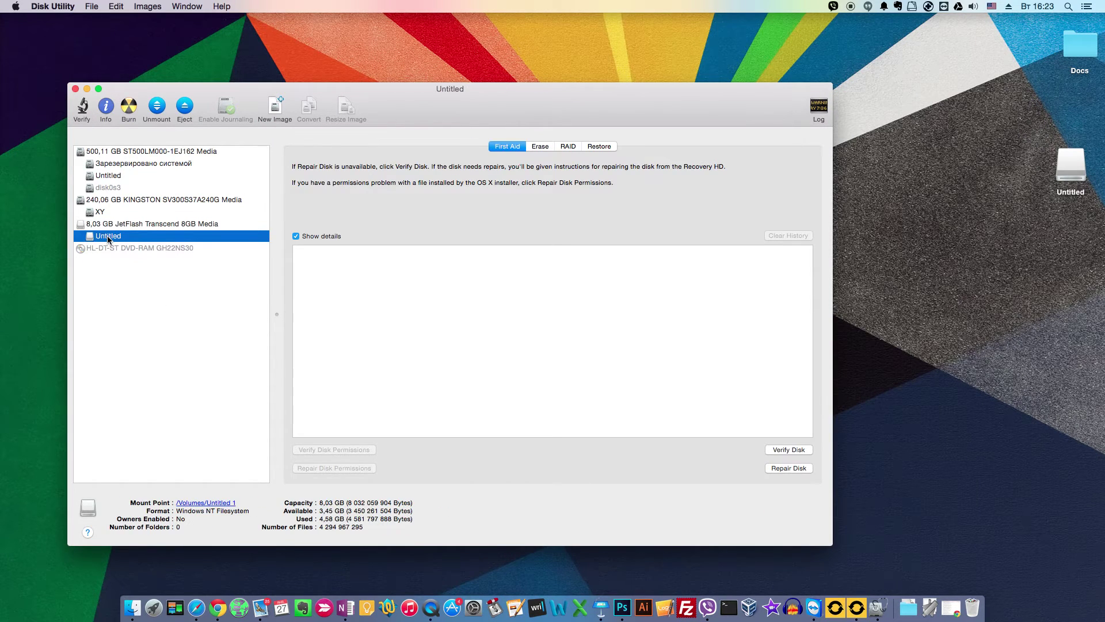
click(539, 146)
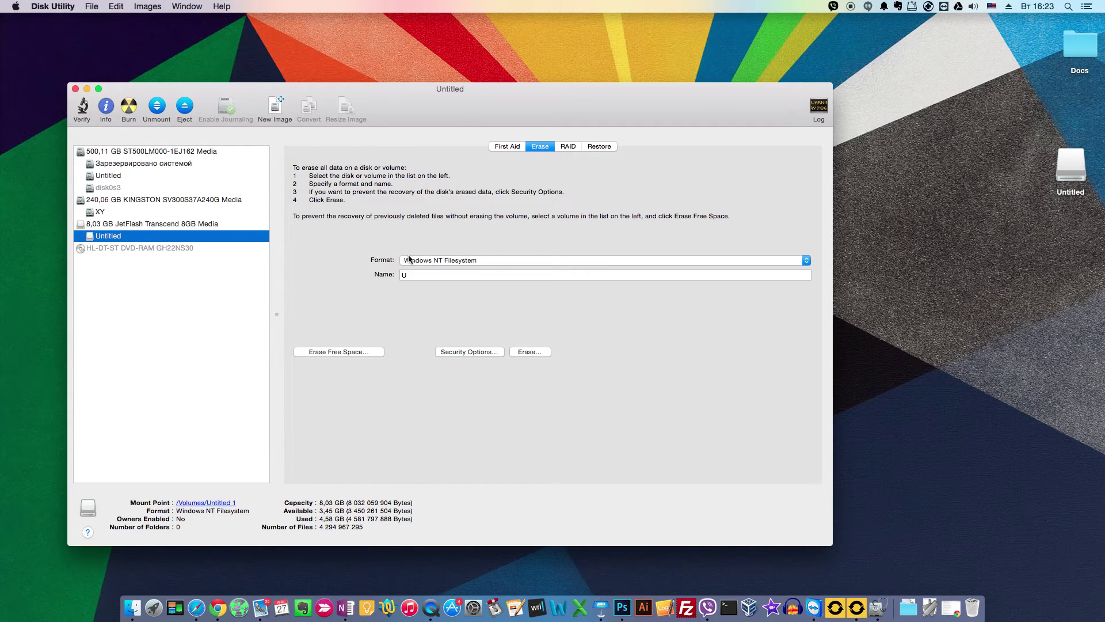
click(467, 260)
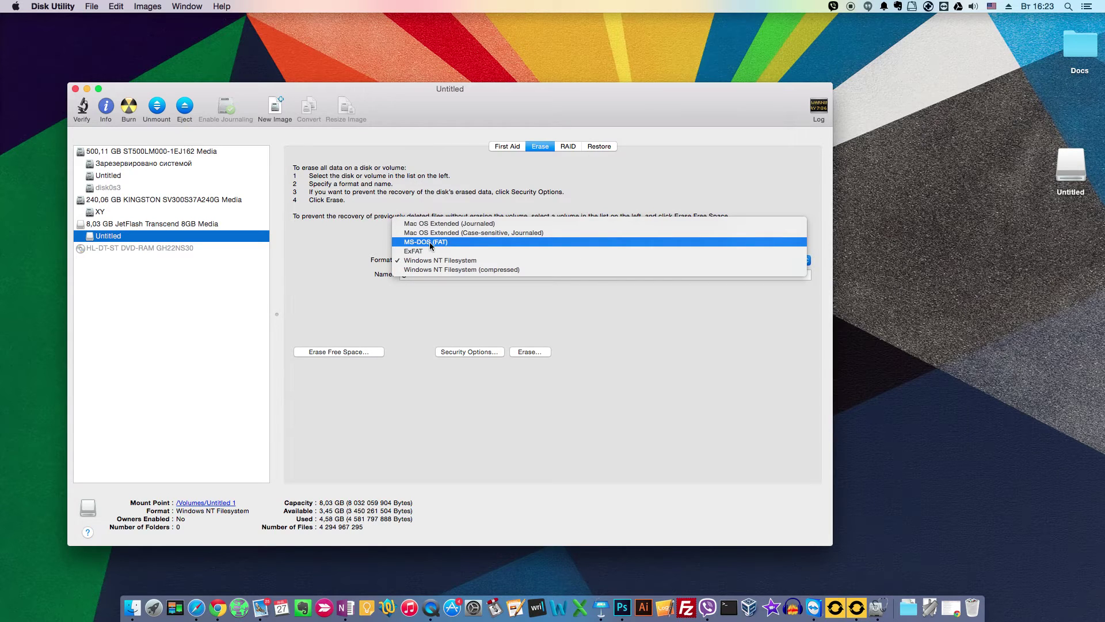
click(454, 246)
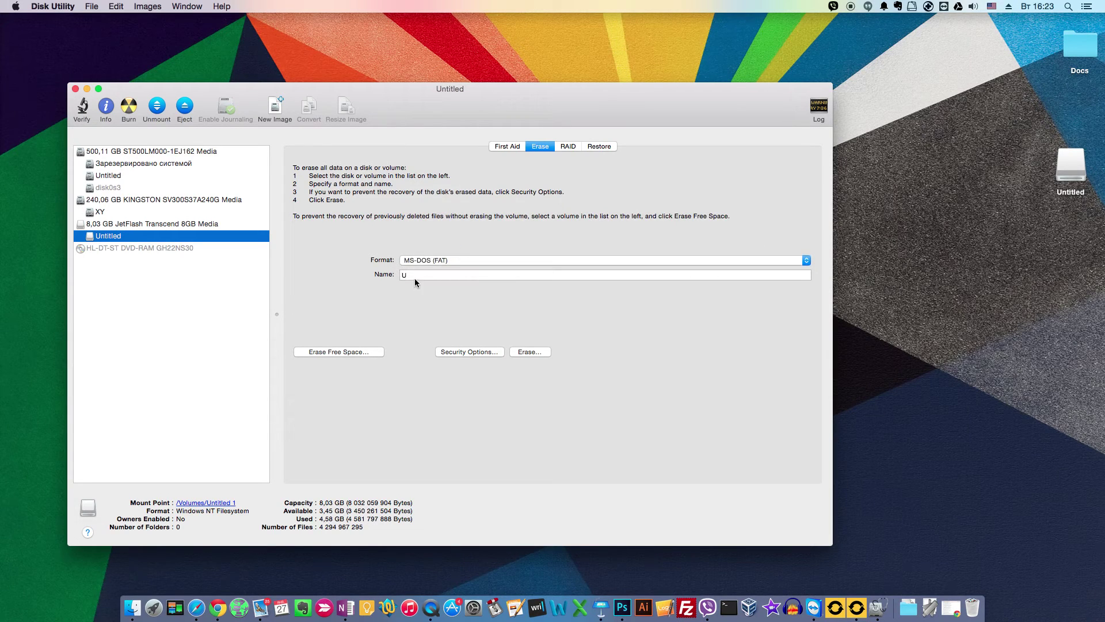
key(Tab)
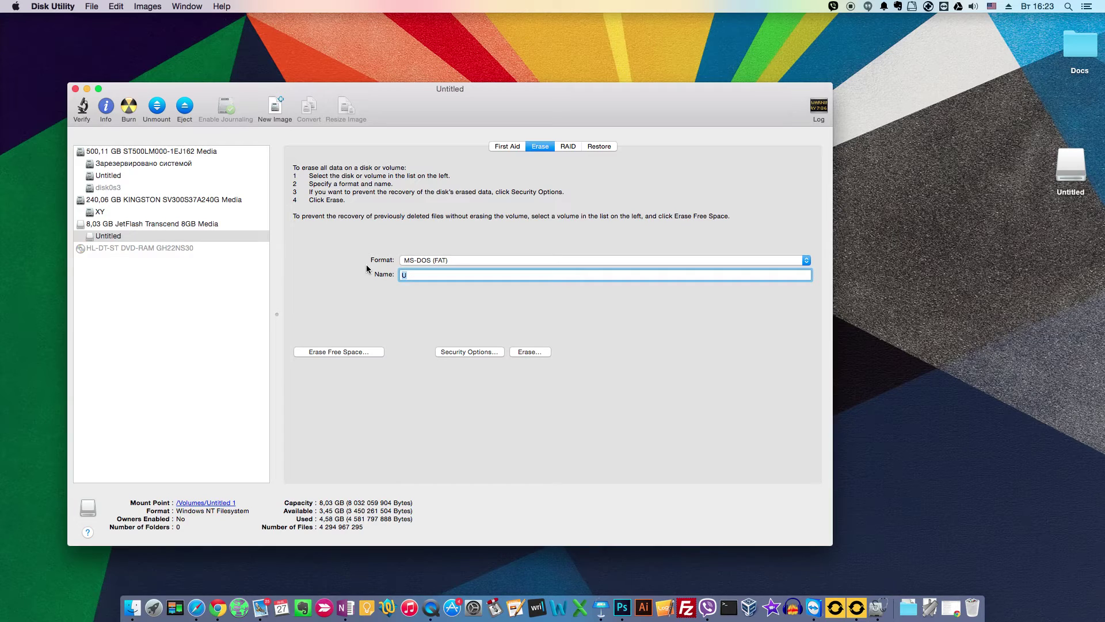
text(LINUX)
Step: Attempt to erase the Untitled volume and dismiss the 'Volume Erase failed' alert
click(530, 351)
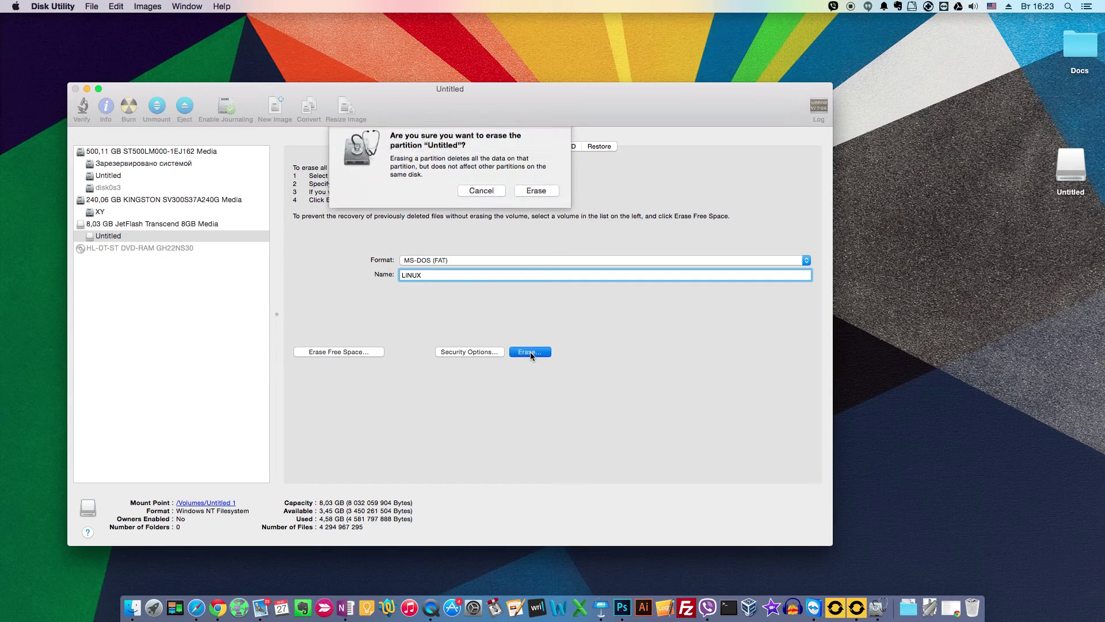
click(537, 197)
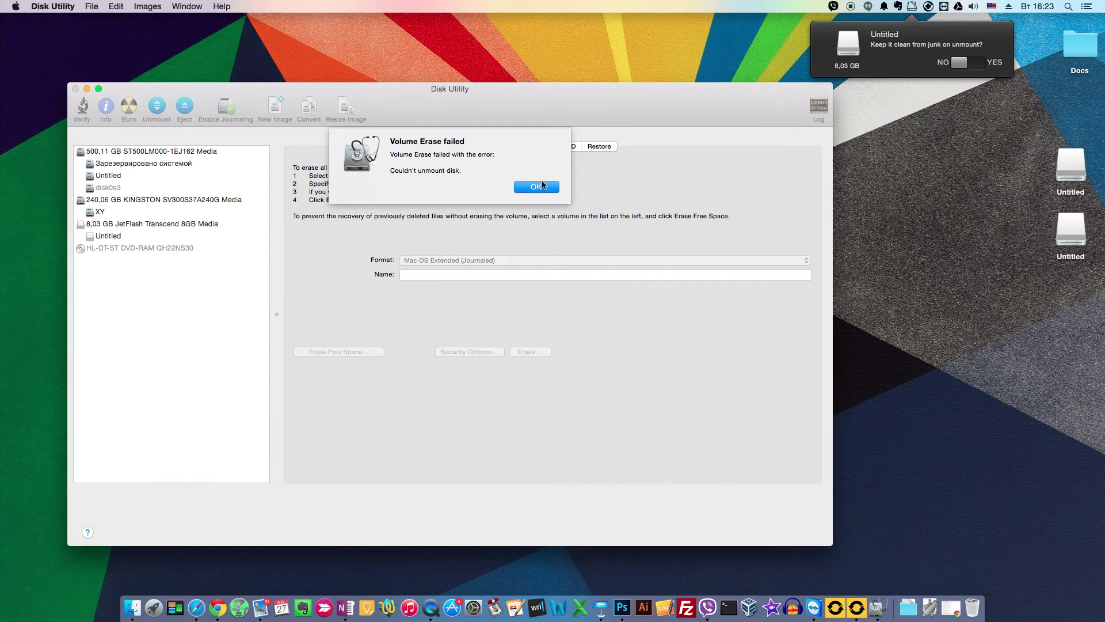
click(541, 185)
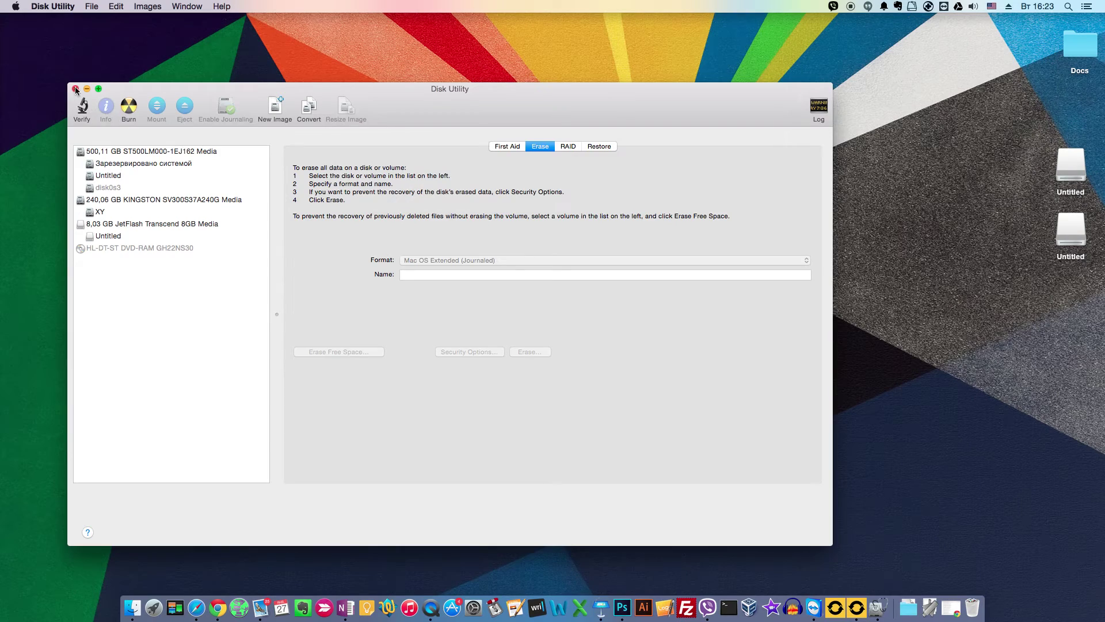
Step: Close Disk Utility and relaunch the unetbootin 2 app from the Downloads stack
click(76, 88)
click(922, 607)
click(917, 562)
Step: Authorize UNetbootin with the account password and choose /dev/disk2s1 as the target drive
text(••••••••)
key(Return)
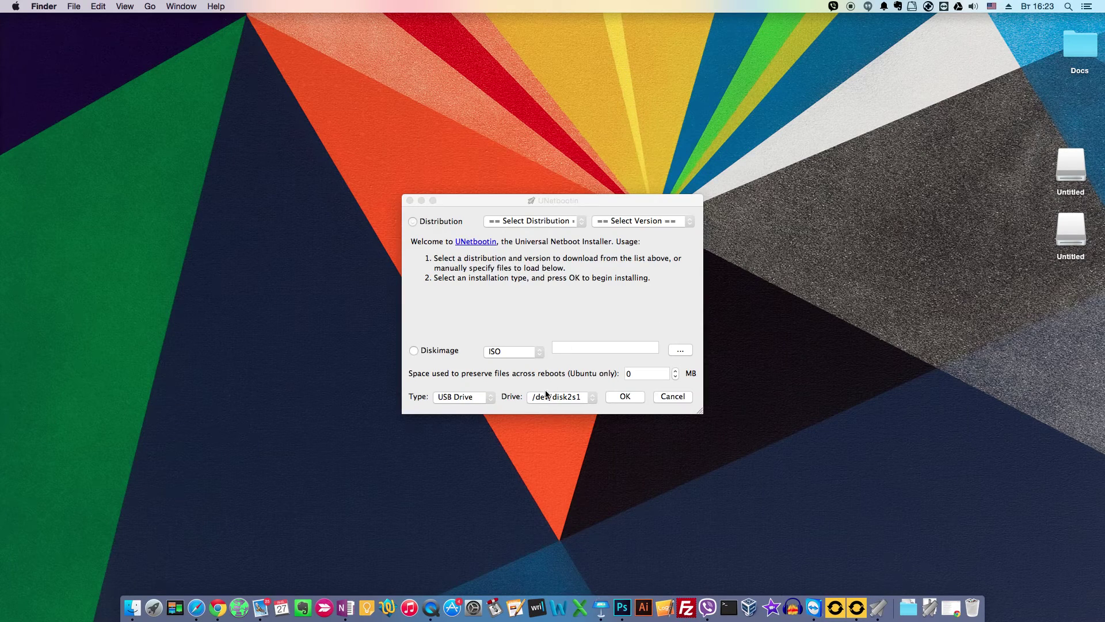
click(472, 399)
click(576, 400)
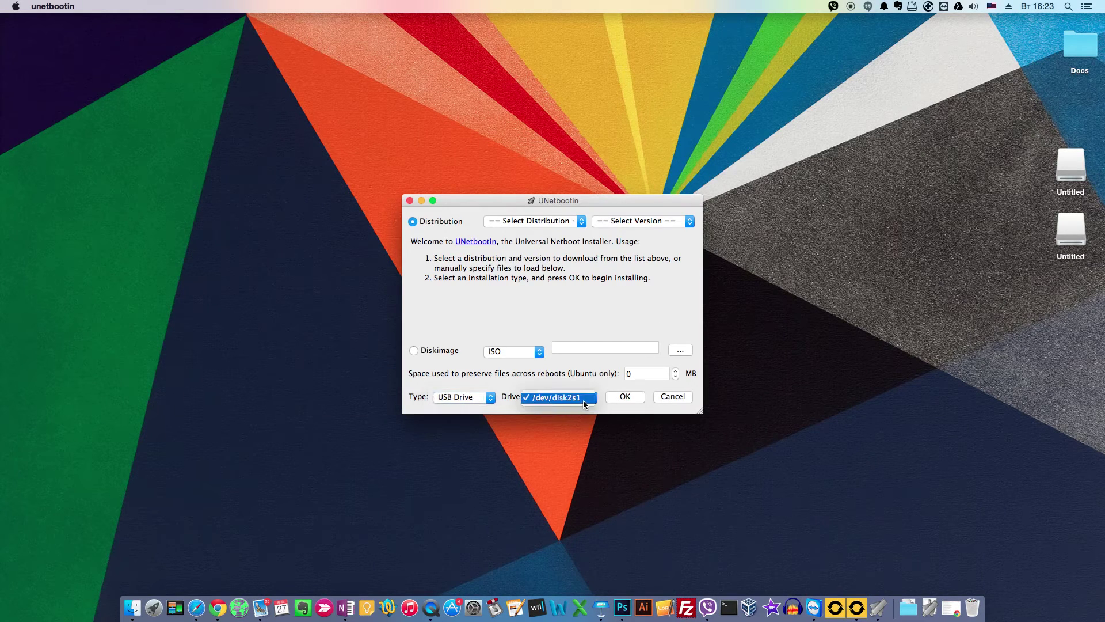
click(568, 398)
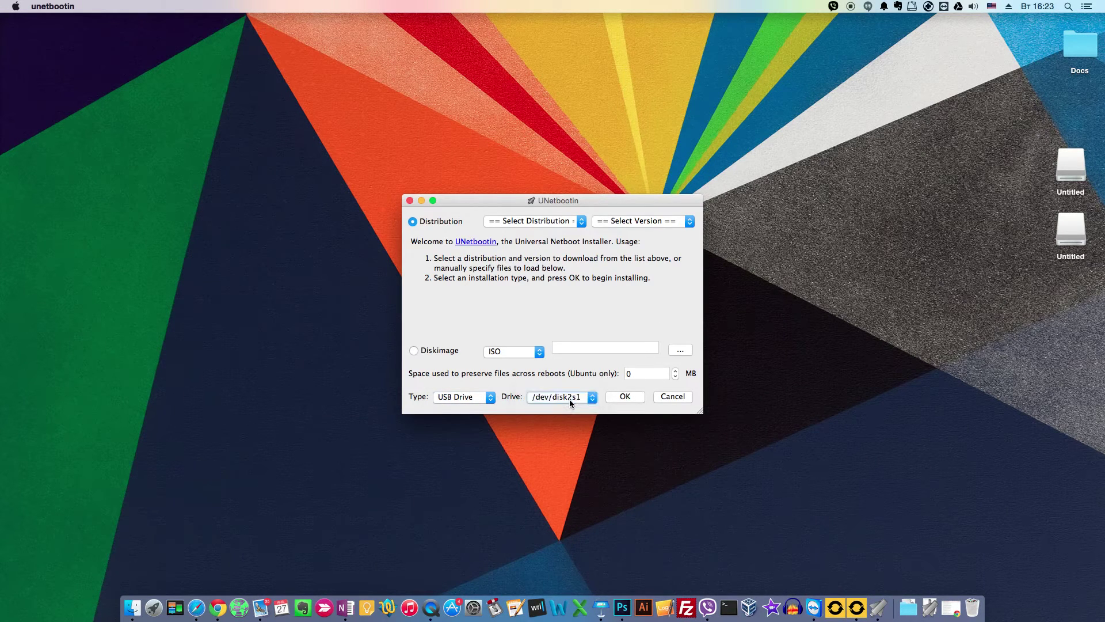
drag(599, 202, 584, 199)
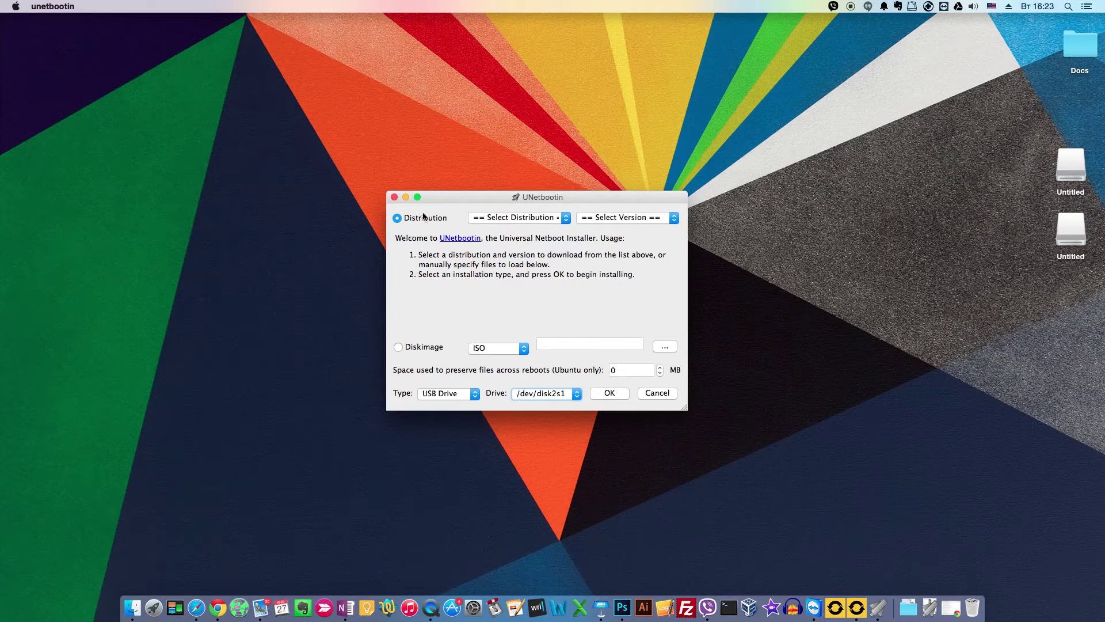
click(562, 222)
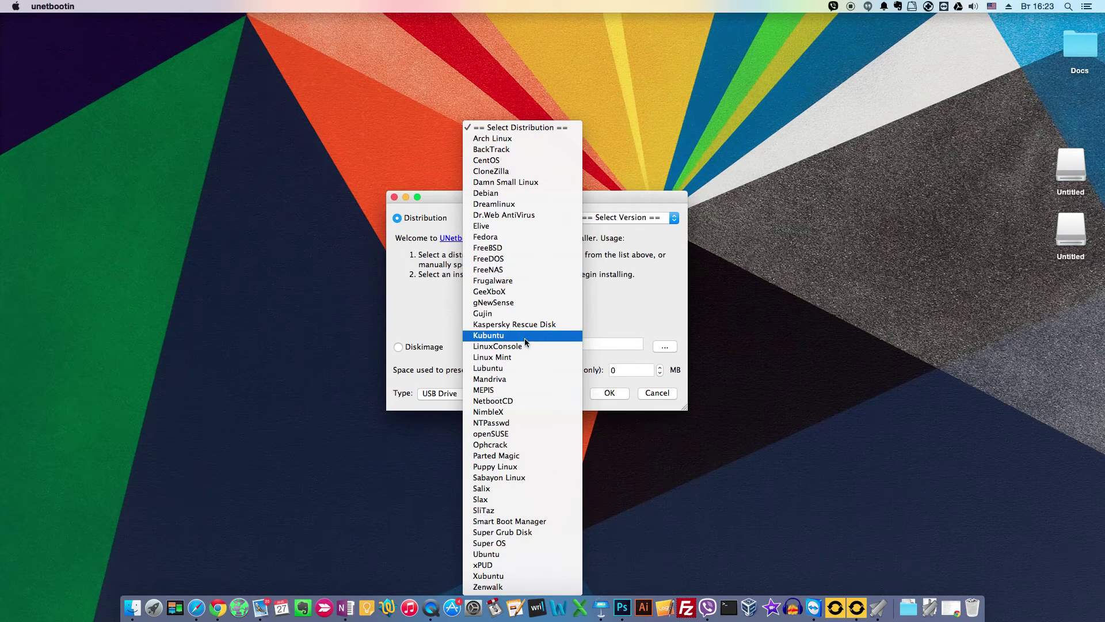
Step: Select Debian with version Stable_NetInstall_x64 and start installing it to the USB drive
click(497, 194)
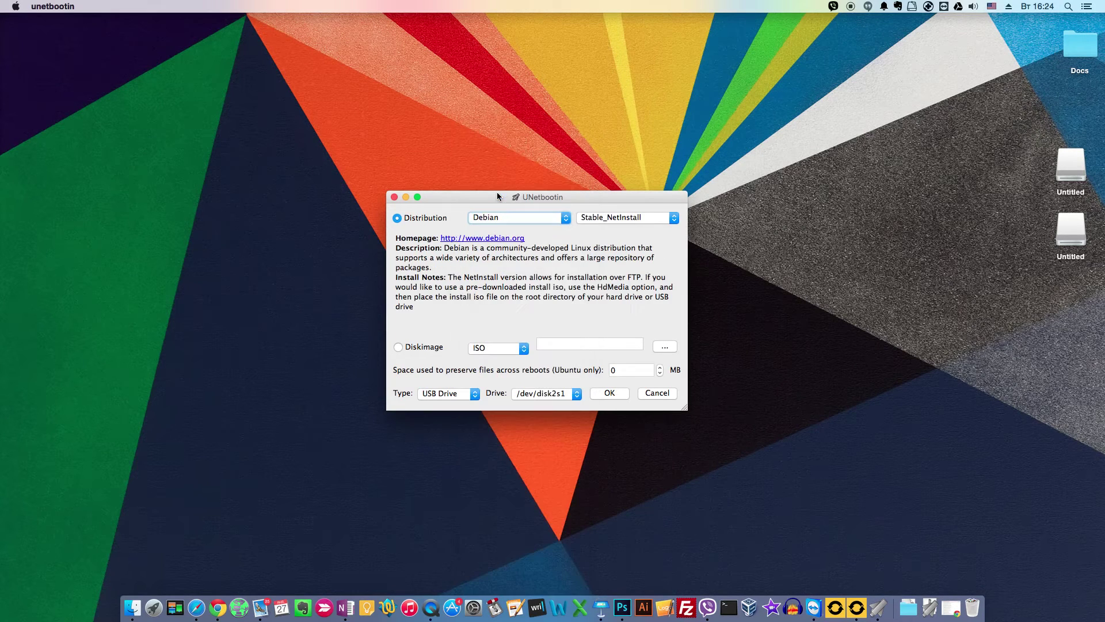
click(673, 217)
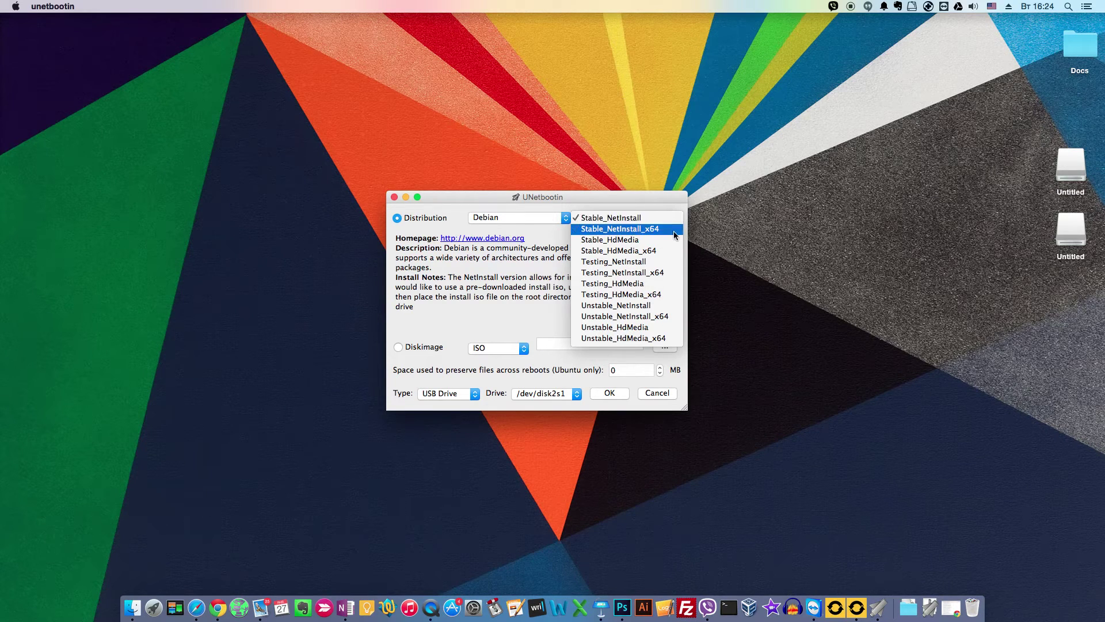
click(669, 230)
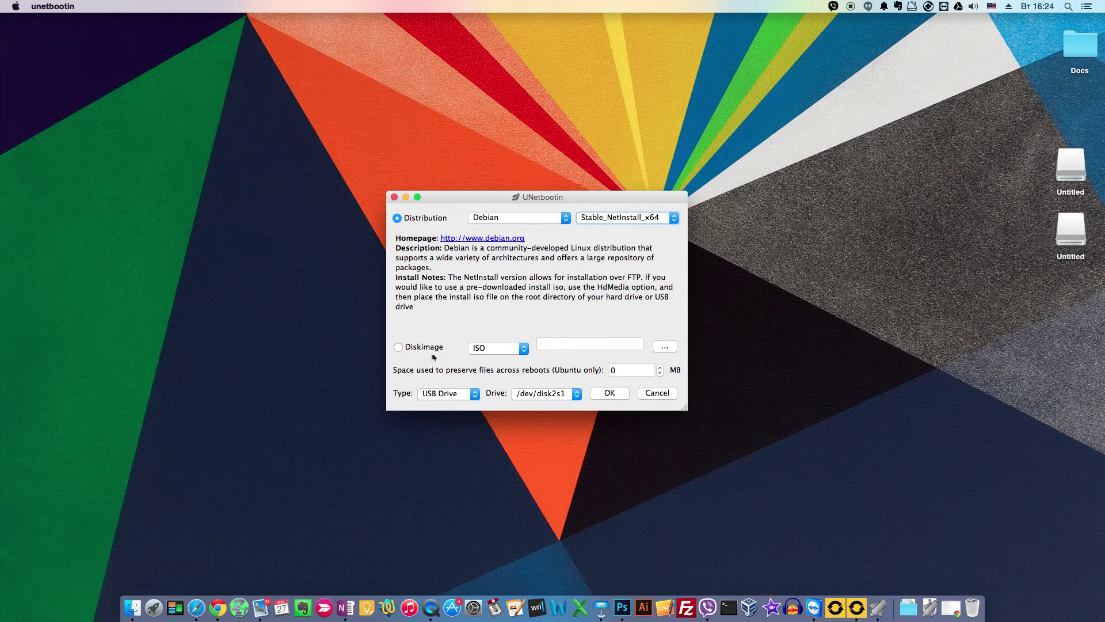
click(619, 393)
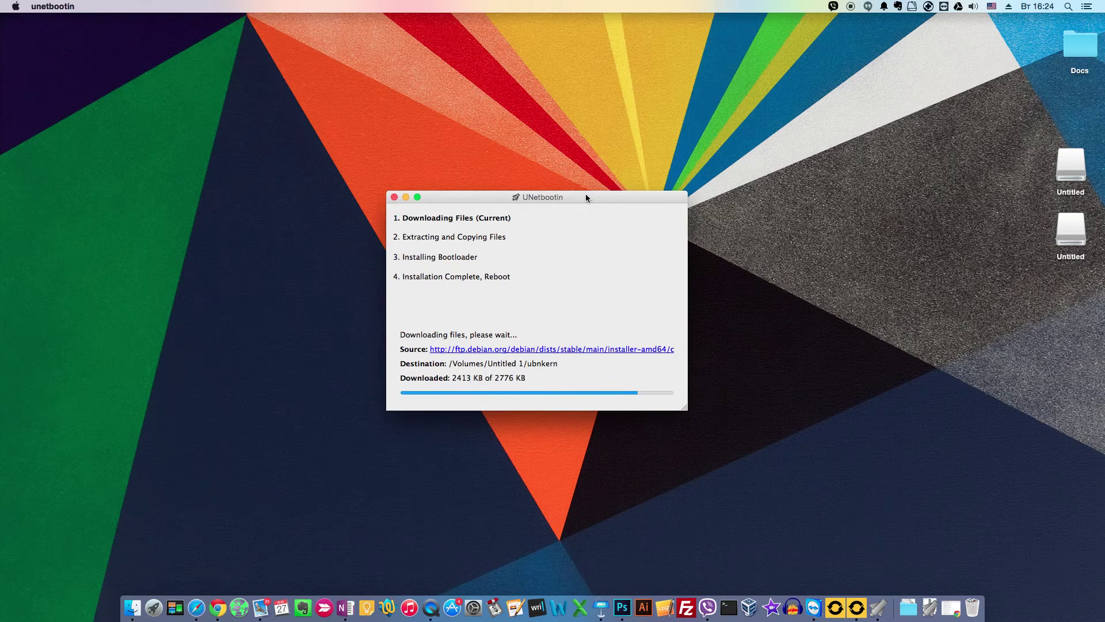
Step: Let all four Debian install steps complete, then exit UNetbootin
drag(586, 194, 584, 190)
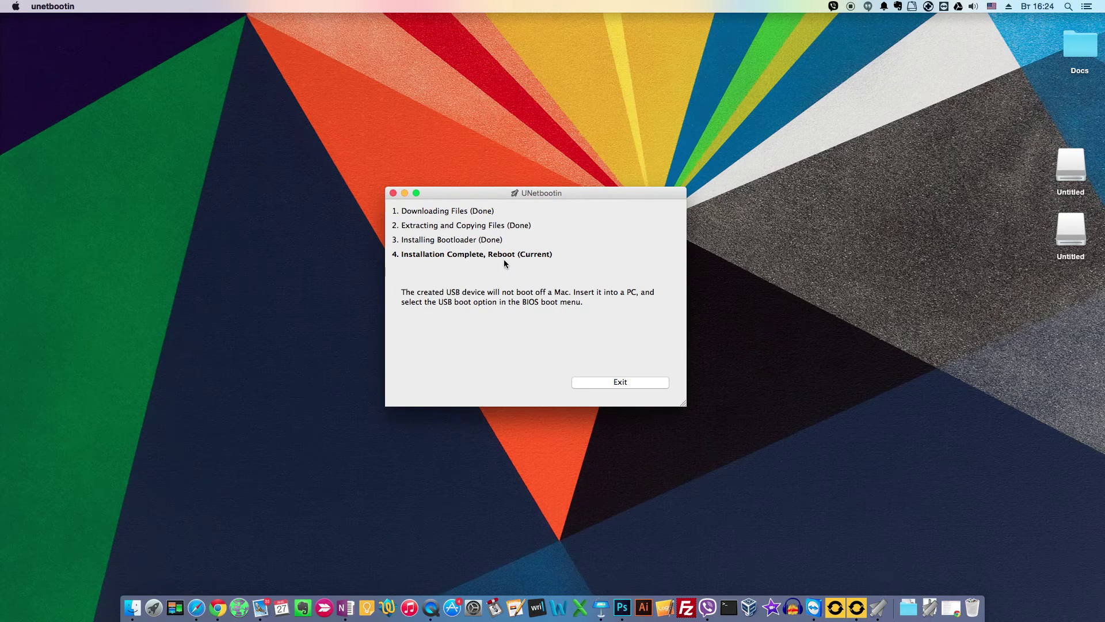
click(638, 384)
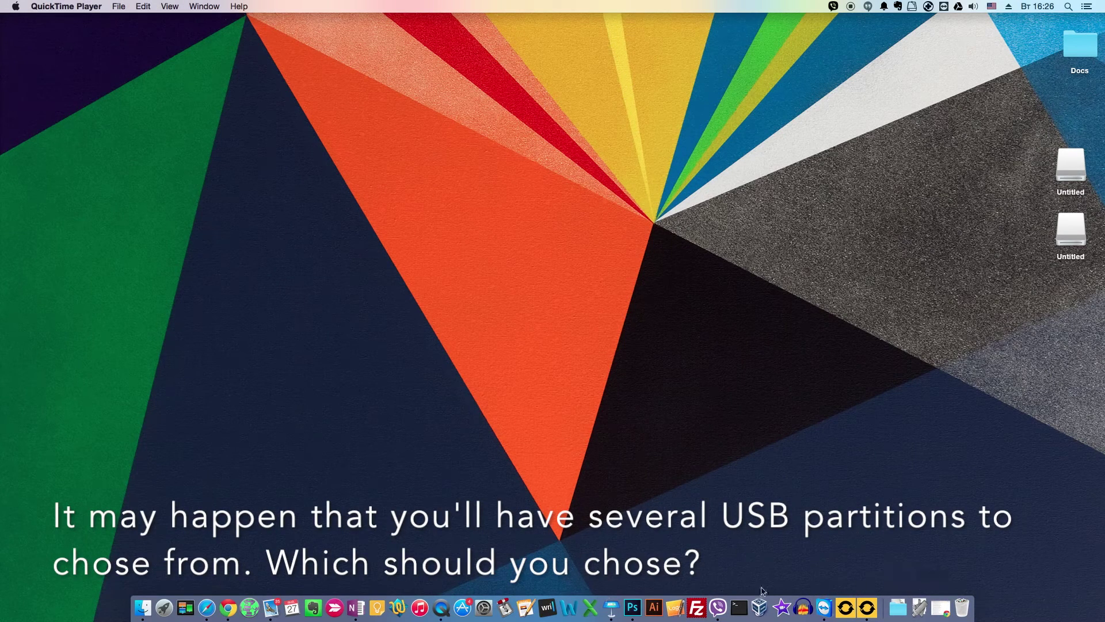
Step: Relaunch unetbootin from Downloads with the account password and keep /dev/disk2s1 as the target
click(917, 609)
click(914, 570)
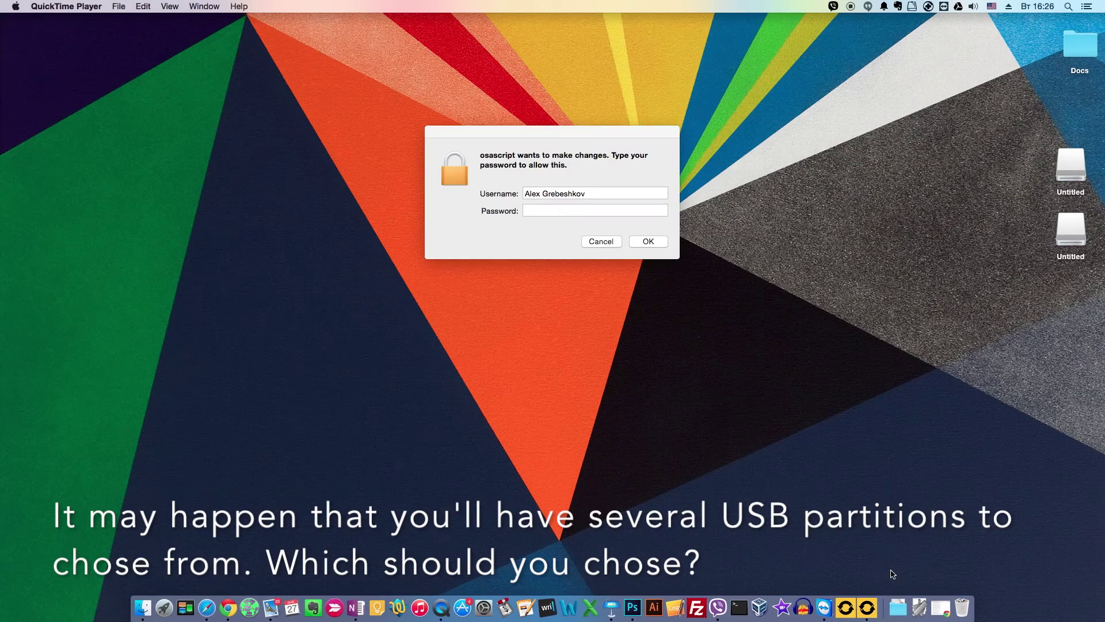
click(589, 210)
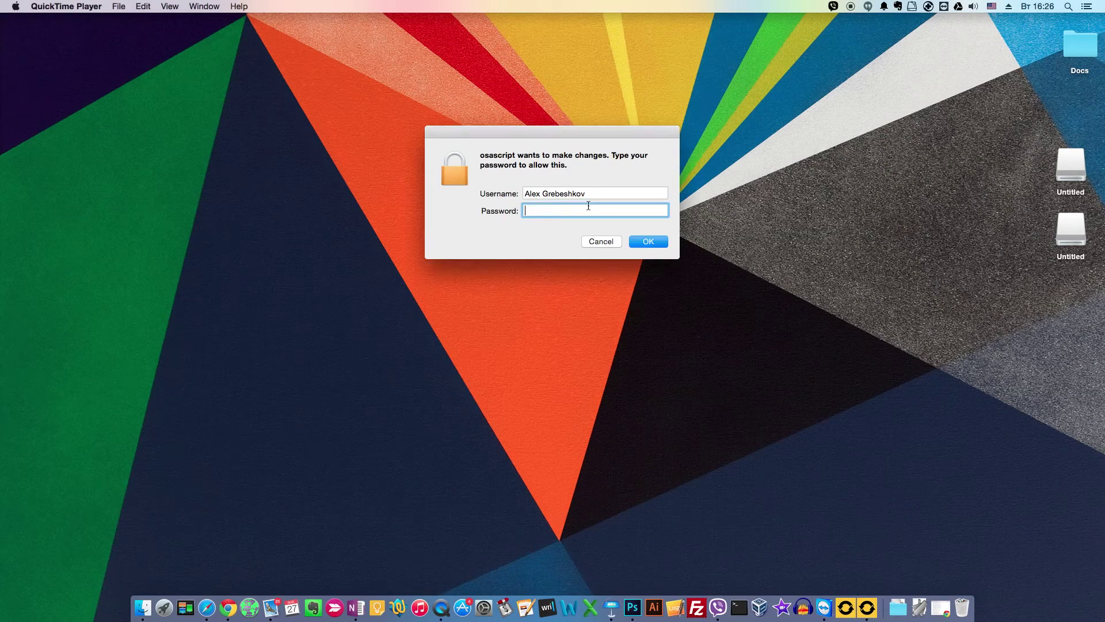
text(****)
key(Return)
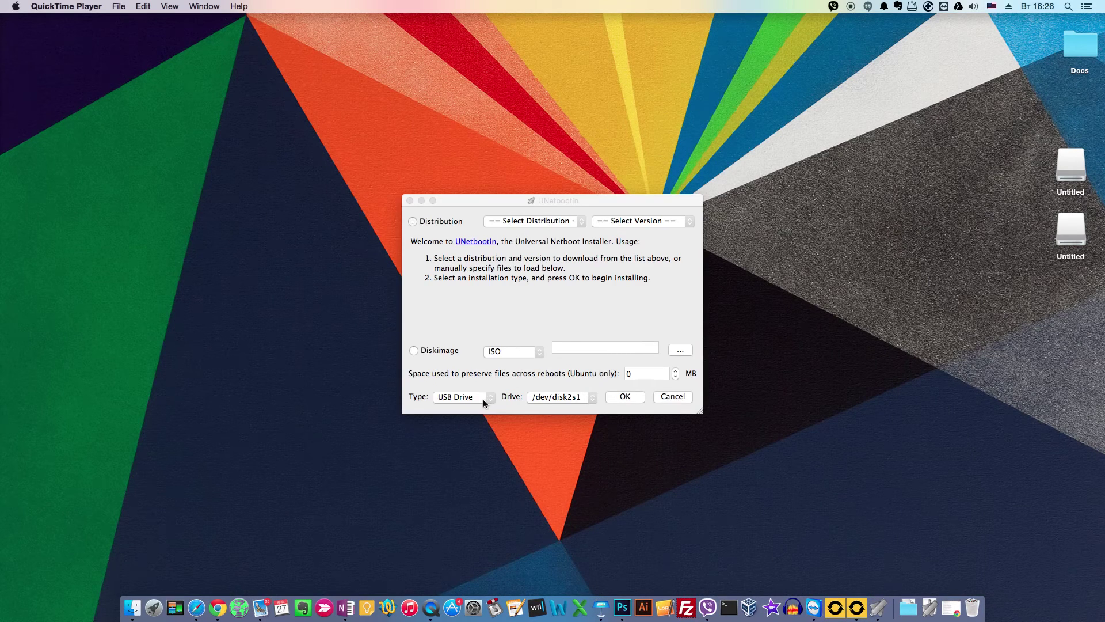
click(559, 397)
click(562, 399)
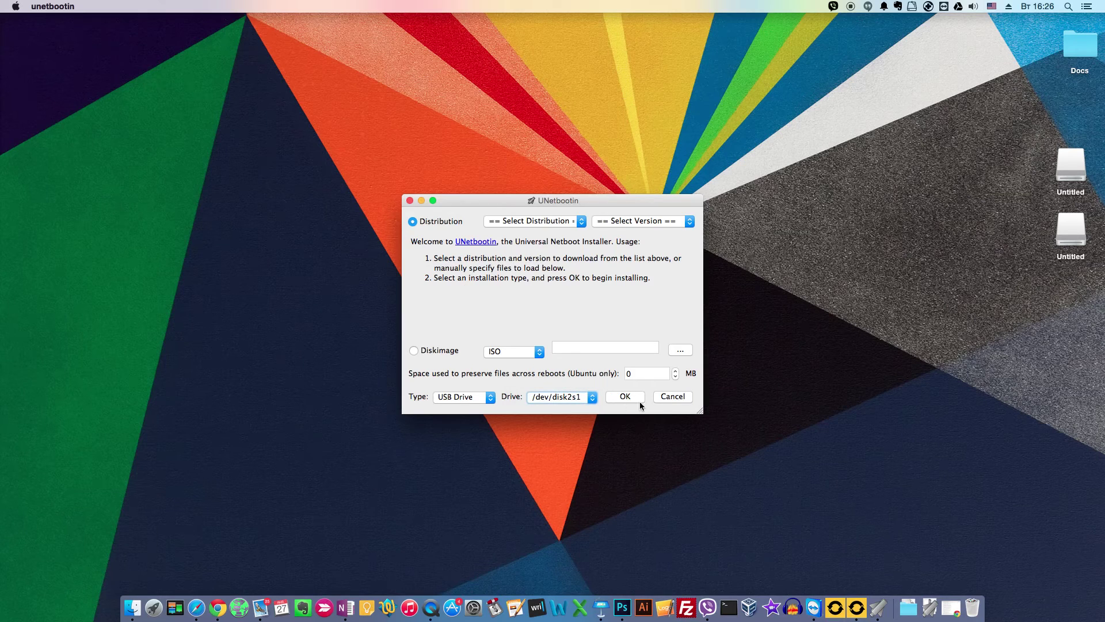
Step: Open a Terminal window from the Dock, positioned and slightly enlarged beside the installer
click(728, 607)
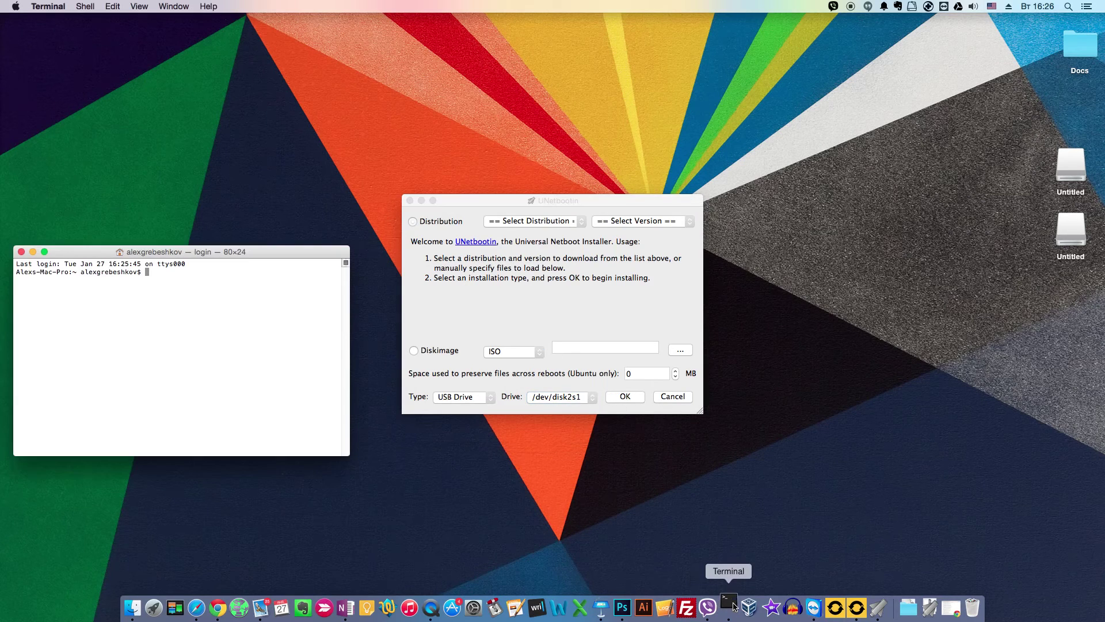
drag(265, 252, 296, 202)
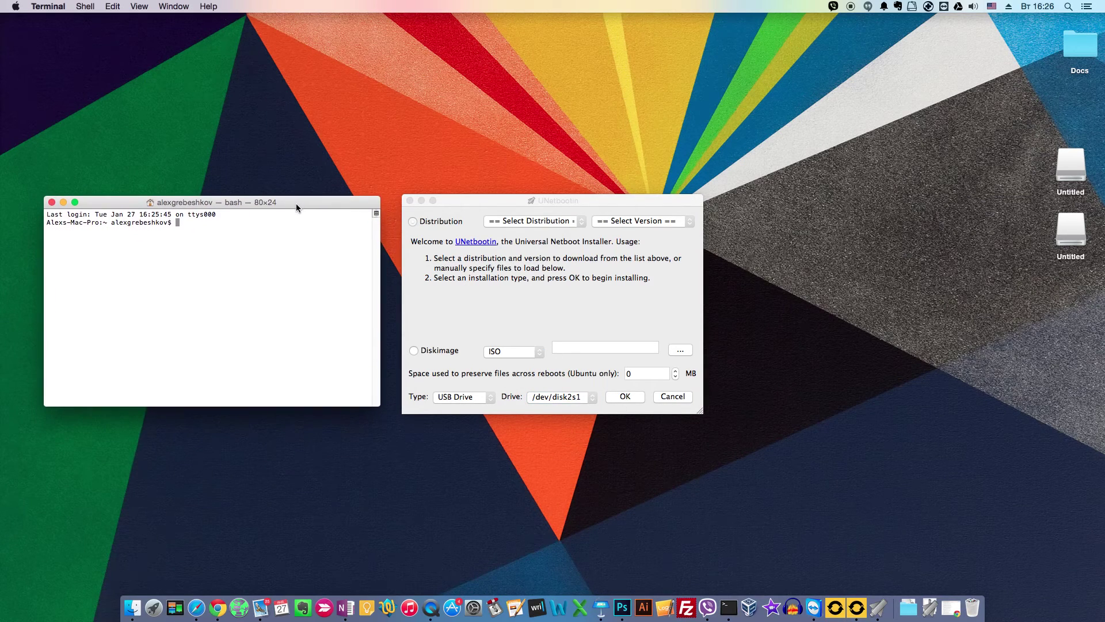
drag(379, 406, 387, 415)
Step: Briefly search Spotlight for 'ter' and browse Launchpad's Other folder, then dismiss both
key(super+space)
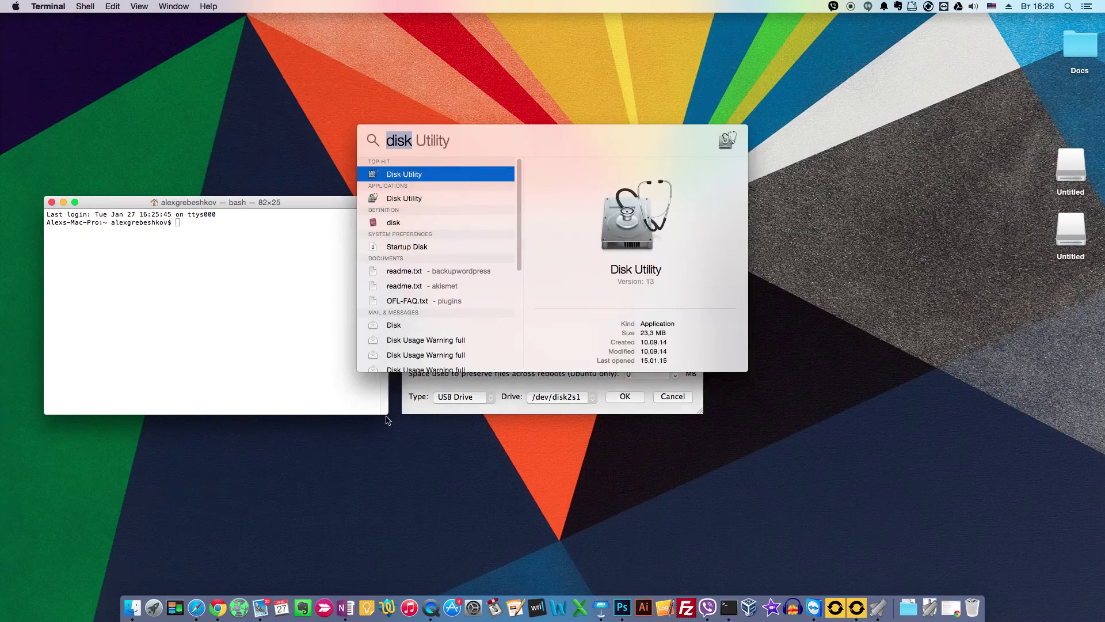
text(ter)
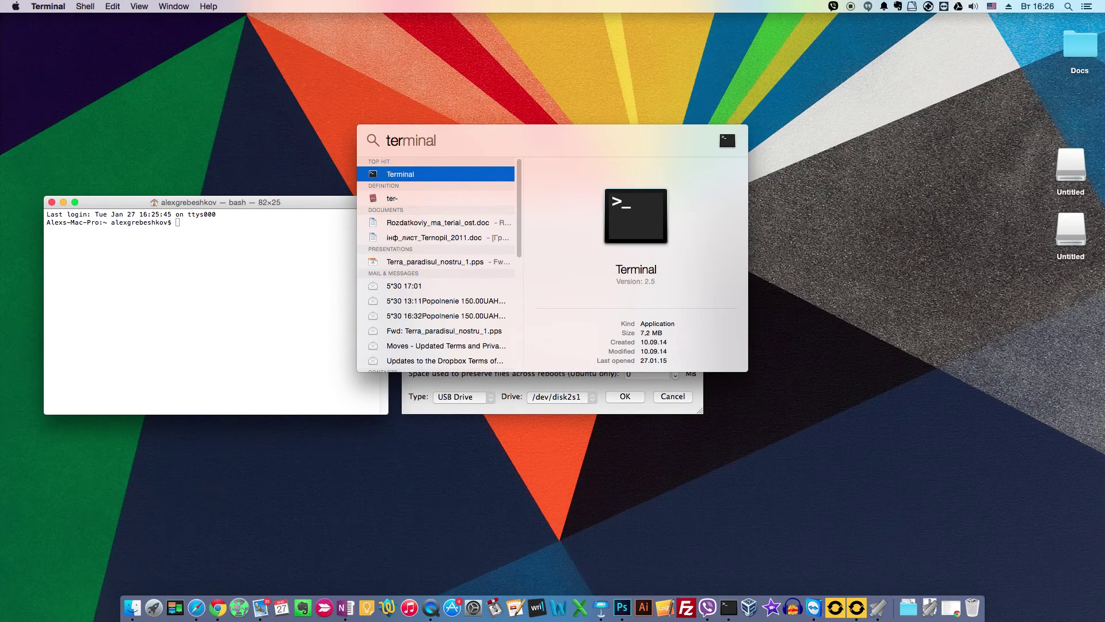
key(Escape)
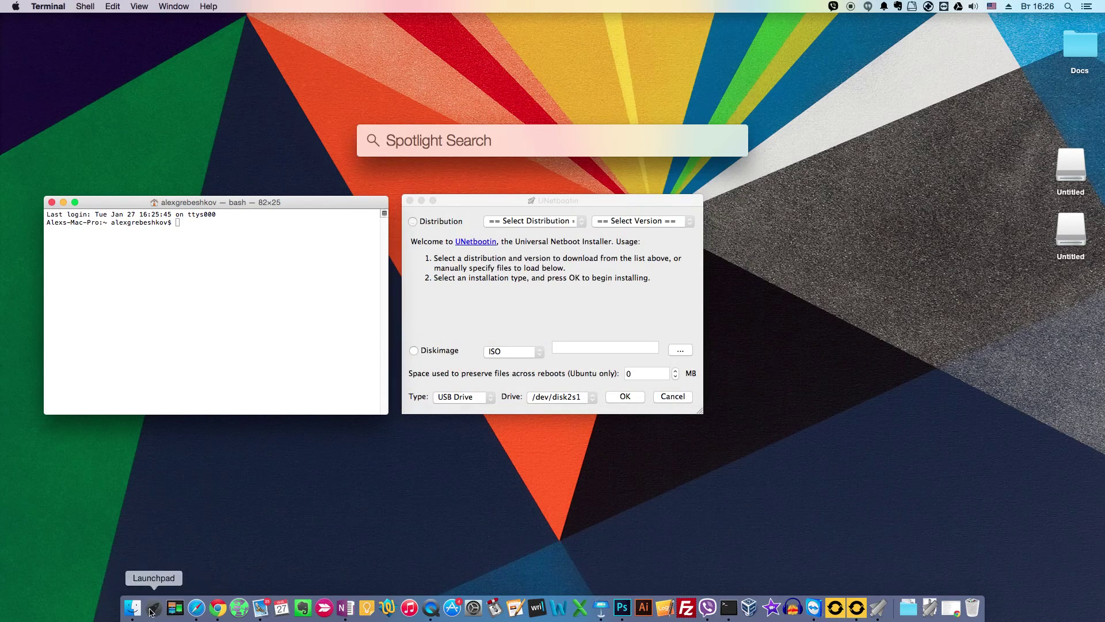
click(154, 608)
click(551, 294)
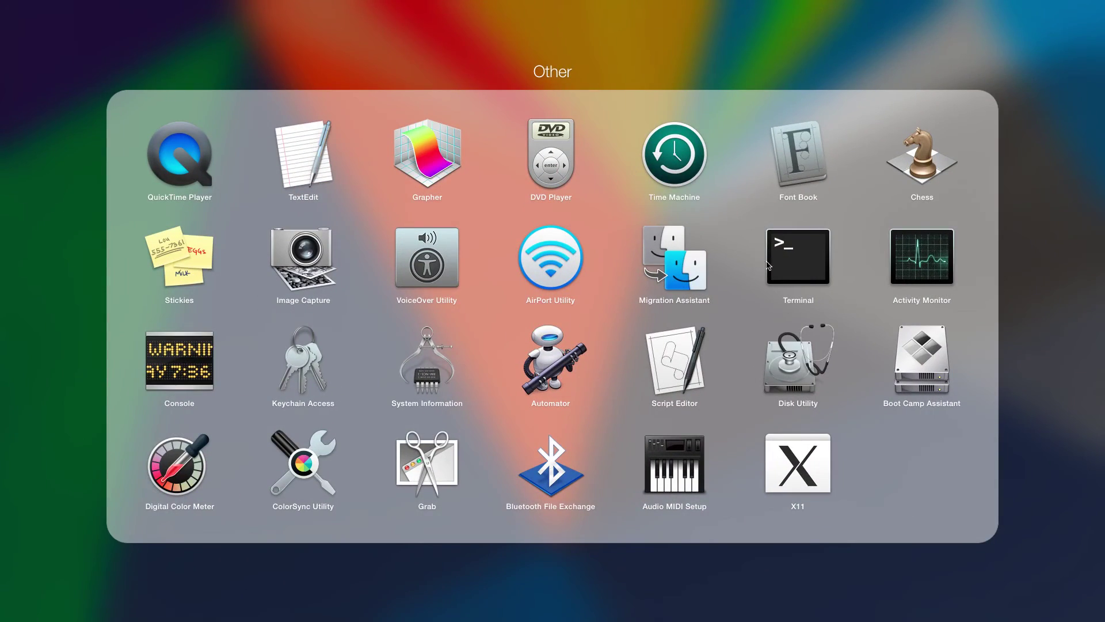
click(6, 369)
click(7, 368)
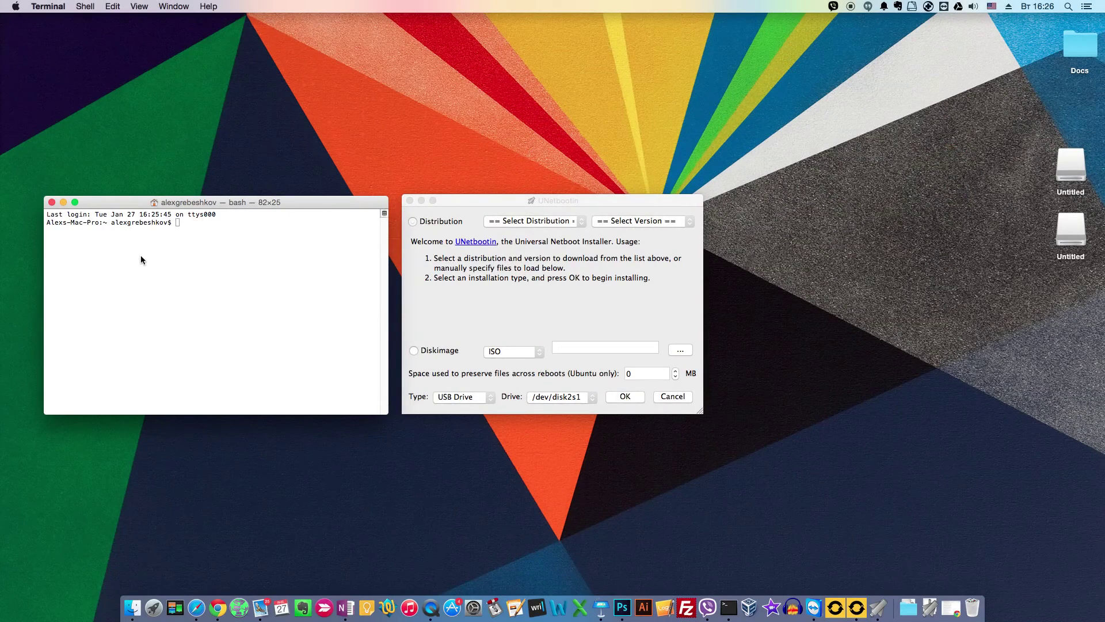
Step: Run diskutil list and confirm the 8.0 GB DOS_FAT_32 partition disk2s1 matches UNetbootin's /dev/disk2s1 target
text(diskutil list)
key(Return)
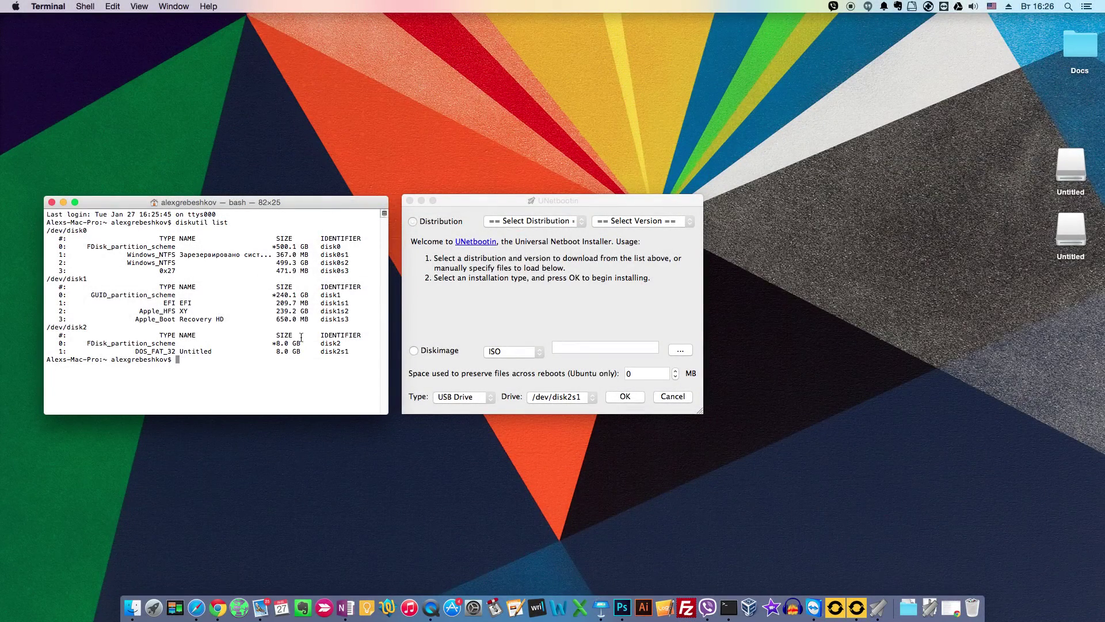
drag(301, 346, 58, 344)
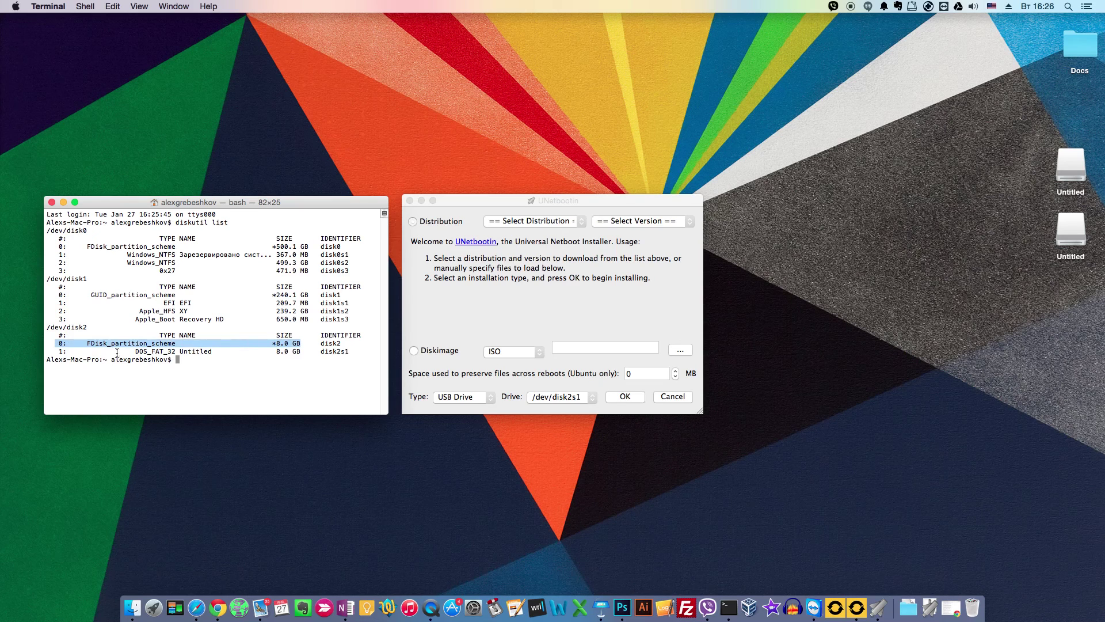
drag(128, 351, 314, 354)
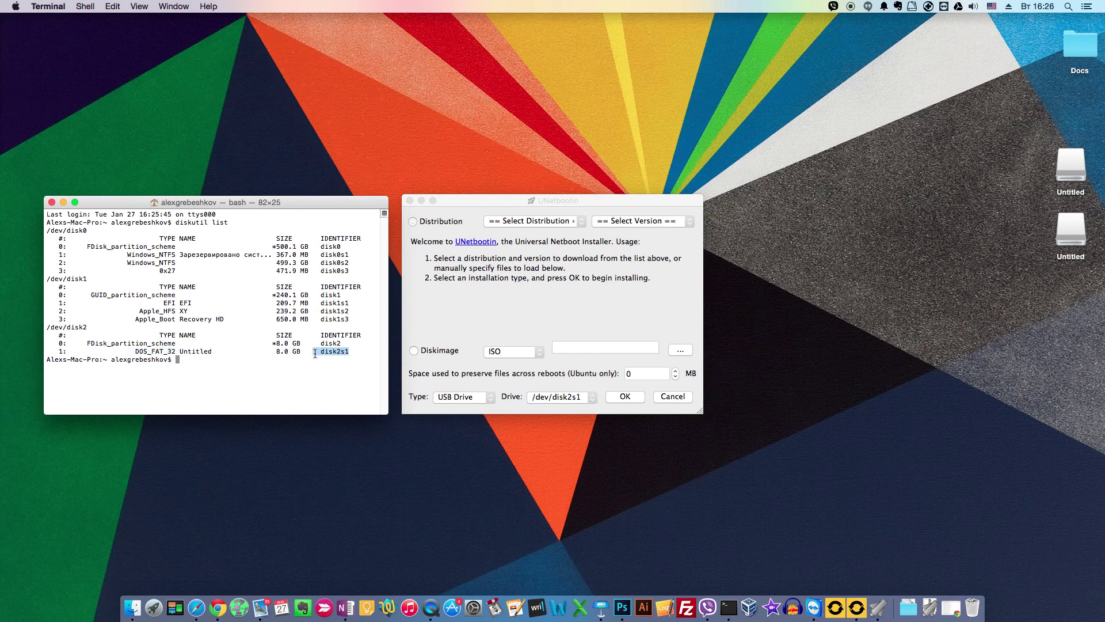
click(585, 396)
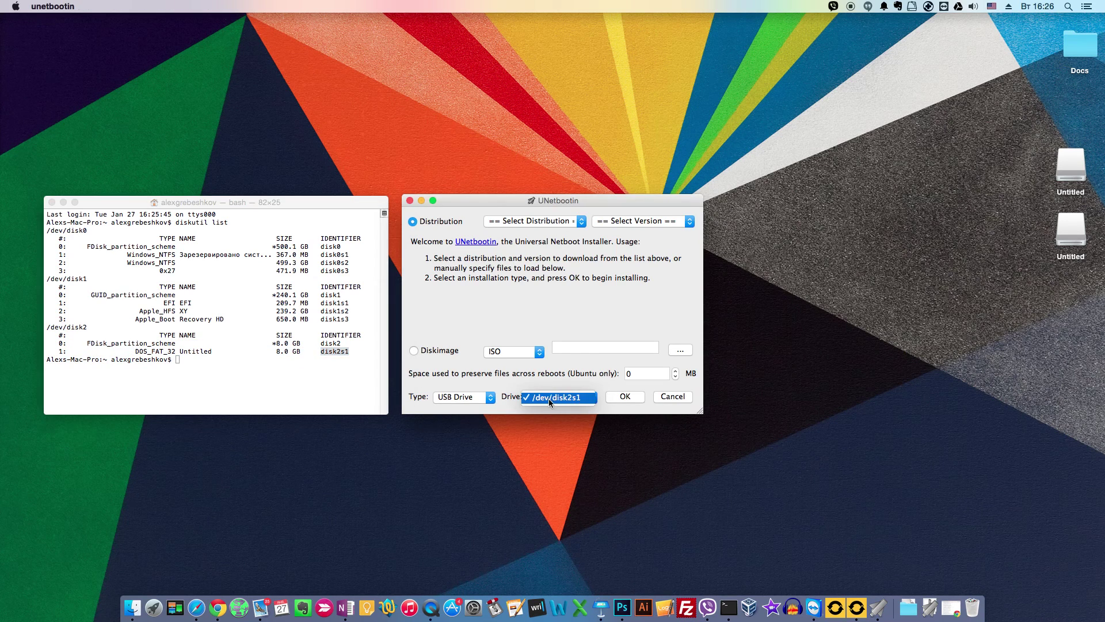
click(555, 399)
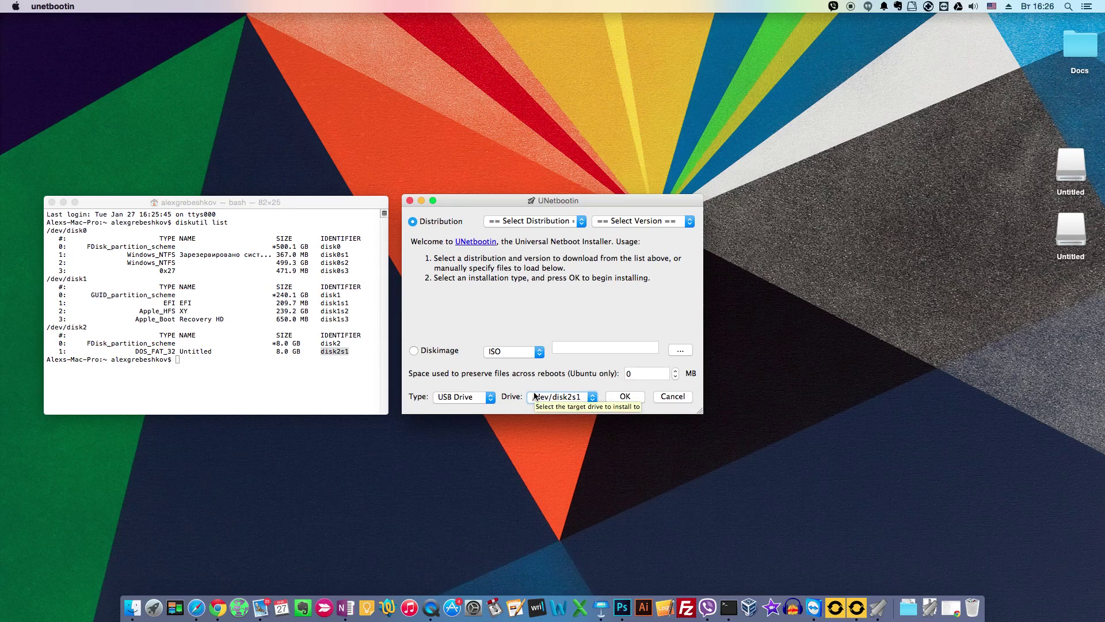